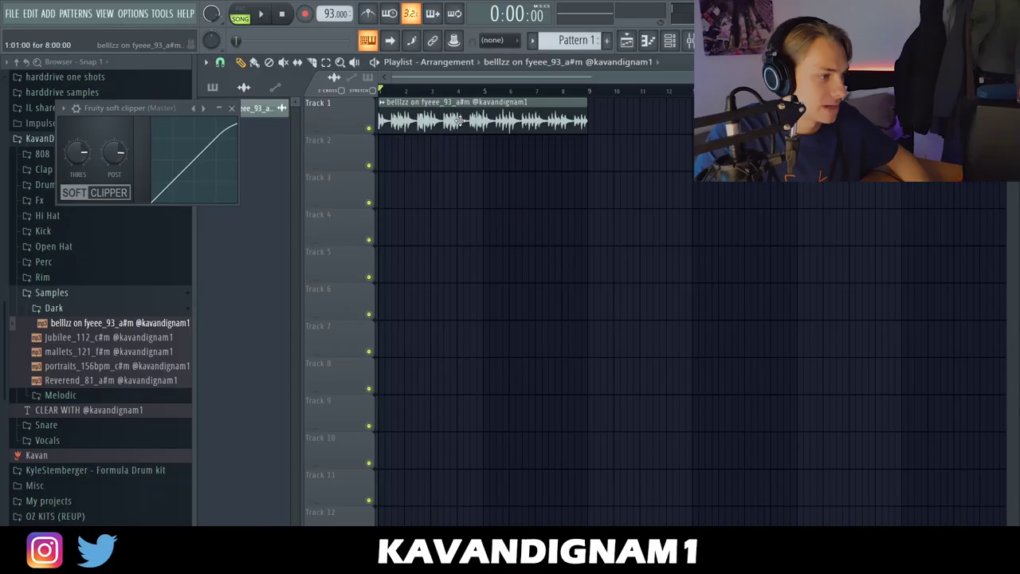
Step: Browse the drum collection's Rim folder and add the Rim (Flow) sample to the channel rack below Rim (Omerta)
{"action": "left_click", "coordinate": [224, 182]}
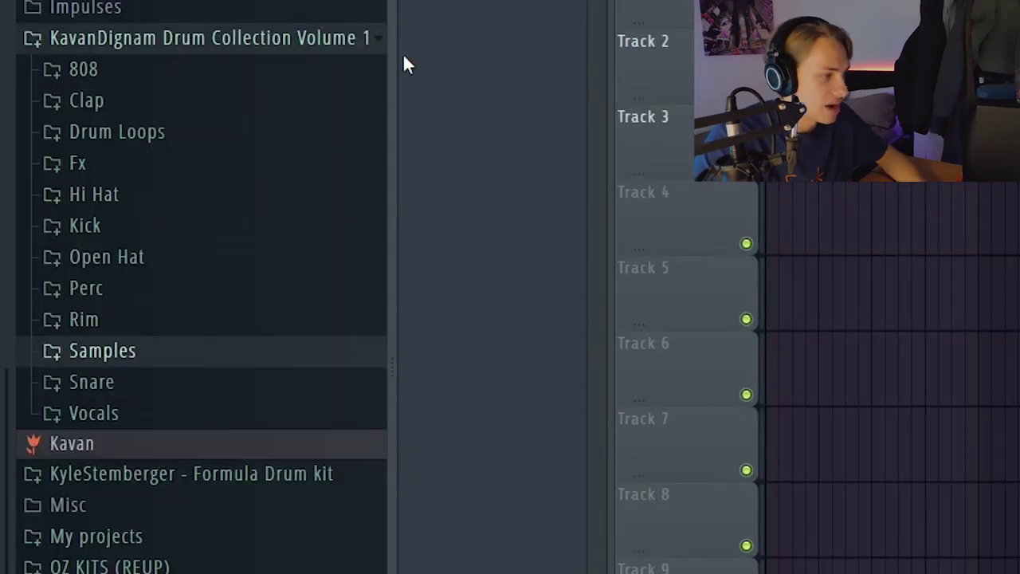
{"action": "left_click", "coordinate": [87, 319]}
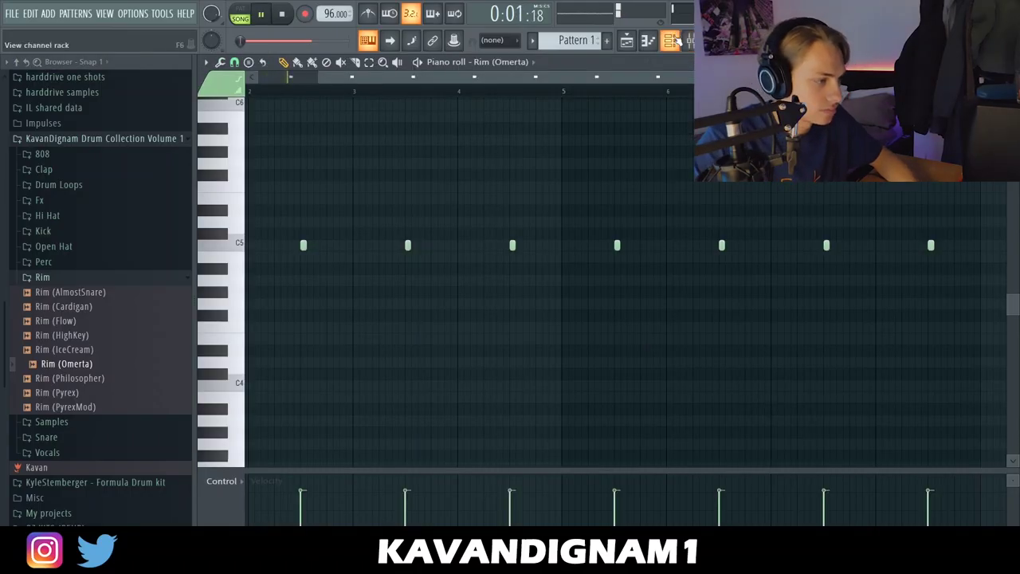
{"action": "left_click", "coordinate": [676, 42]}
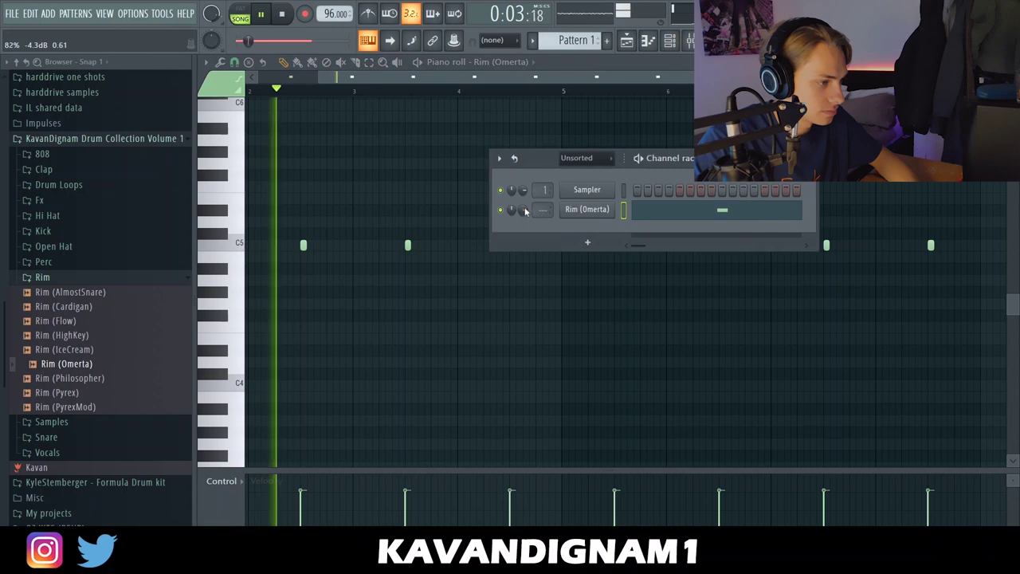
{"action": "left_click", "coordinate": [587, 209]}
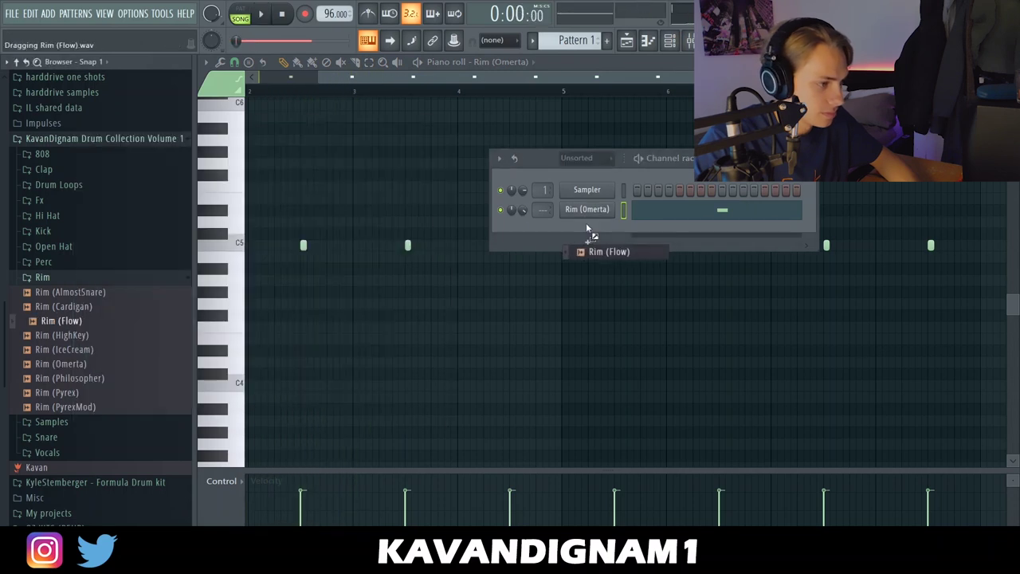
{"action": "left_click_drag", "start_coordinate": [587, 236], "coordinate": [589, 233]}
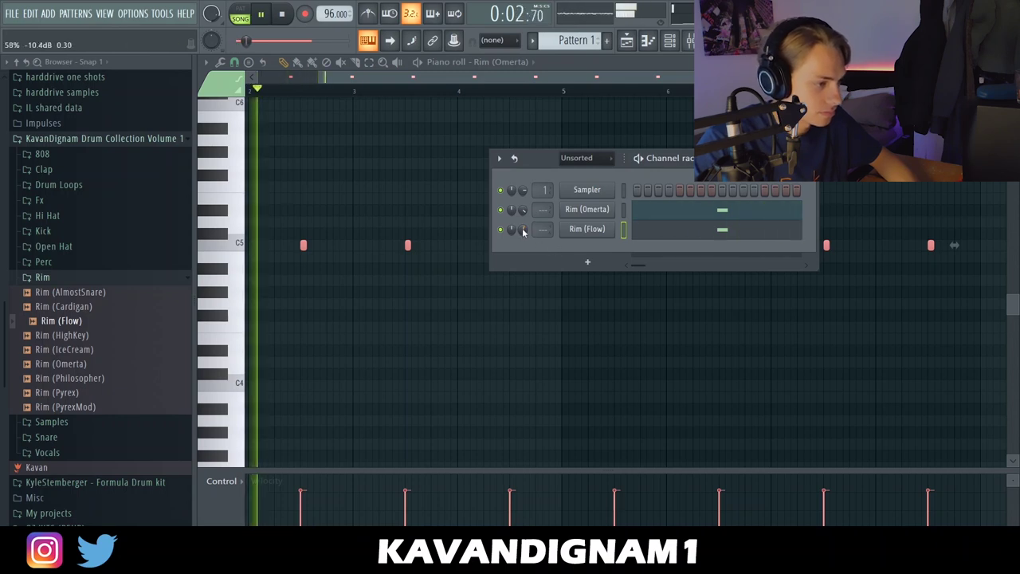
Step: Stop playback and open the miscellaneous settings of the Rim (Flow) channel
{"action": "left_click", "coordinate": [575, 229]}
{"action": "key", "text": "space"}
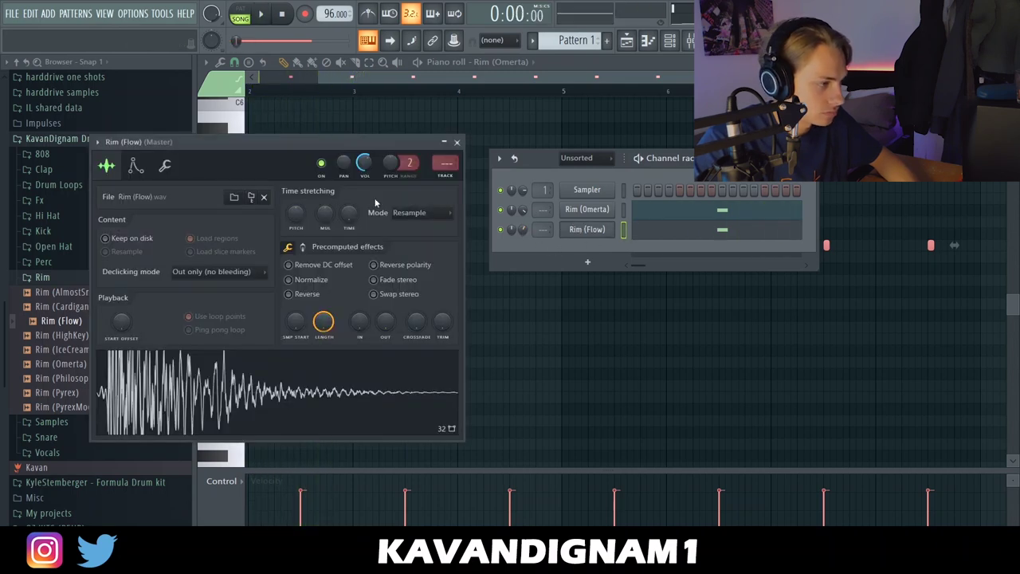
{"action": "left_click", "coordinate": [165, 166]}
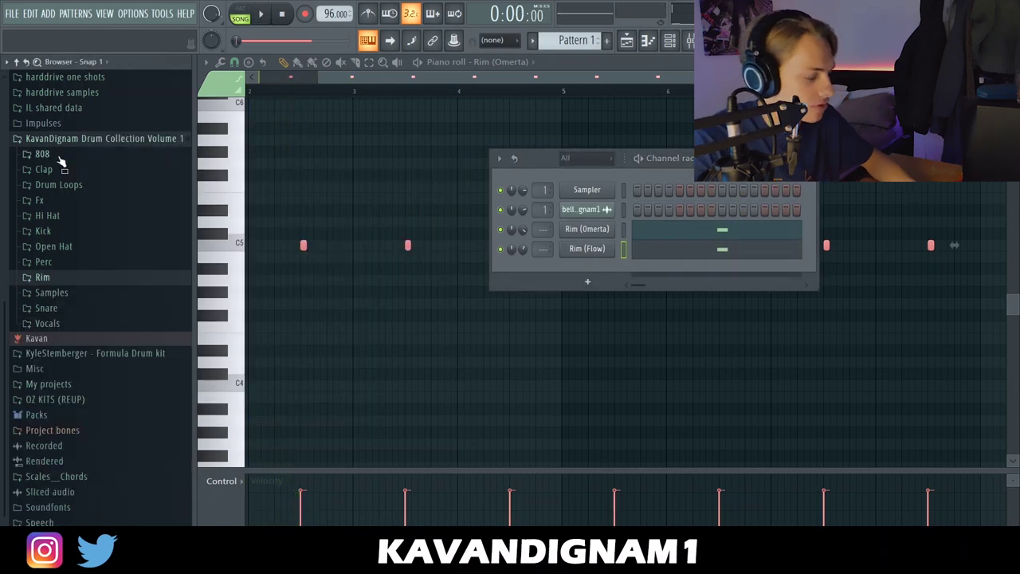
Step: Load the 808 (SpinzBoost) sample into the channel rack and reshape its volume envelope, adjusting hold, decay, sustain and release
{"action": "left_click", "coordinate": [59, 155]}
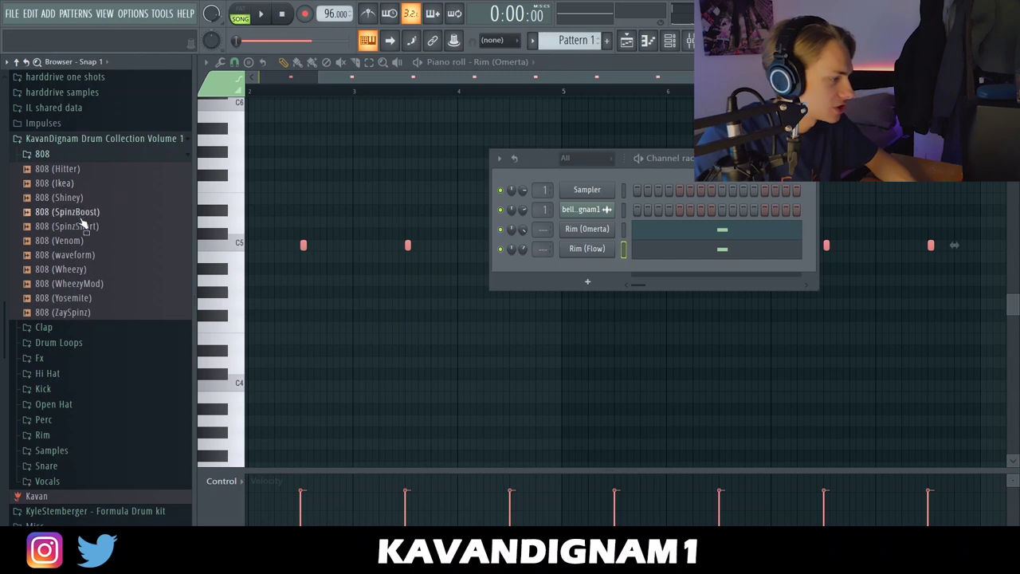
{"action": "left_click_drag", "start_coordinate": [110, 220], "coordinate": [388, 341]}
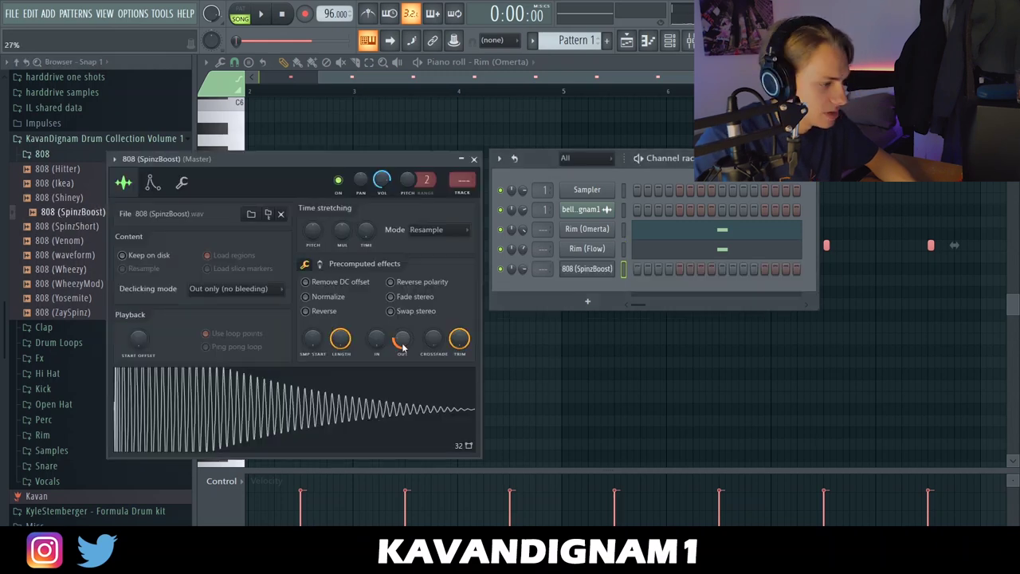
{"action": "left_click", "coordinate": [152, 184]}
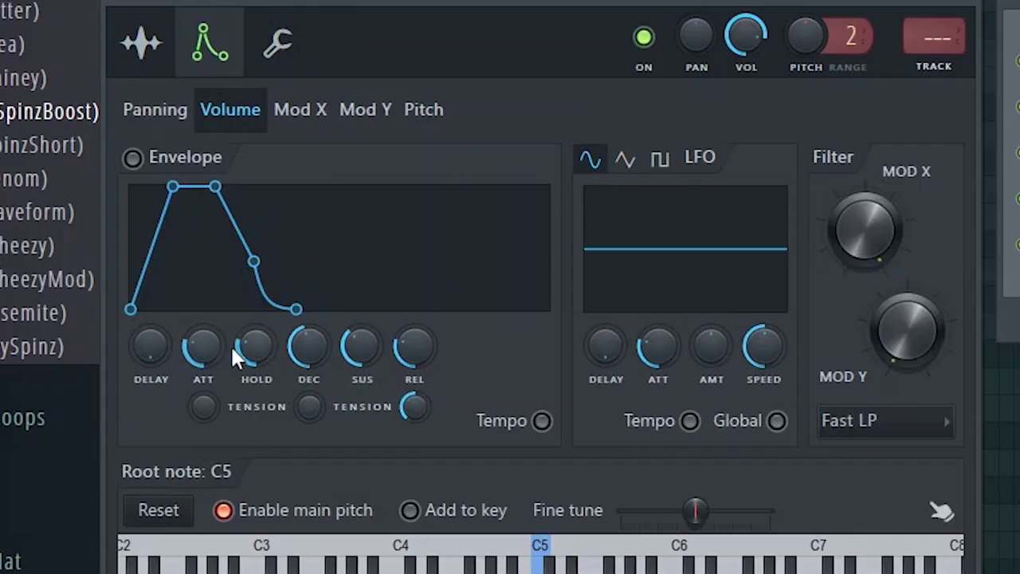
{"action": "left_click_drag", "start_coordinate": [226, 346], "coordinate": [232, 288]}
{"action": "left_click_drag", "start_coordinate": [301, 353], "coordinate": [394, 385]}
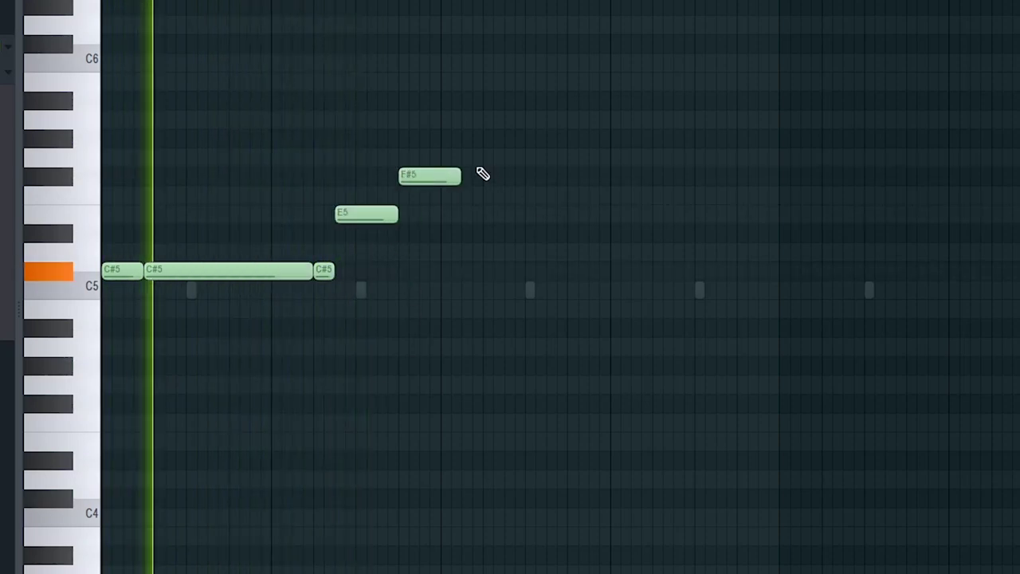
Step: Shorten the 808's F#5 note, add a second short F#5 right after it, and place a C#5 note at the phrase's end
{"action": "left_click_drag", "start_coordinate": [460, 173], "coordinate": [440, 174]}
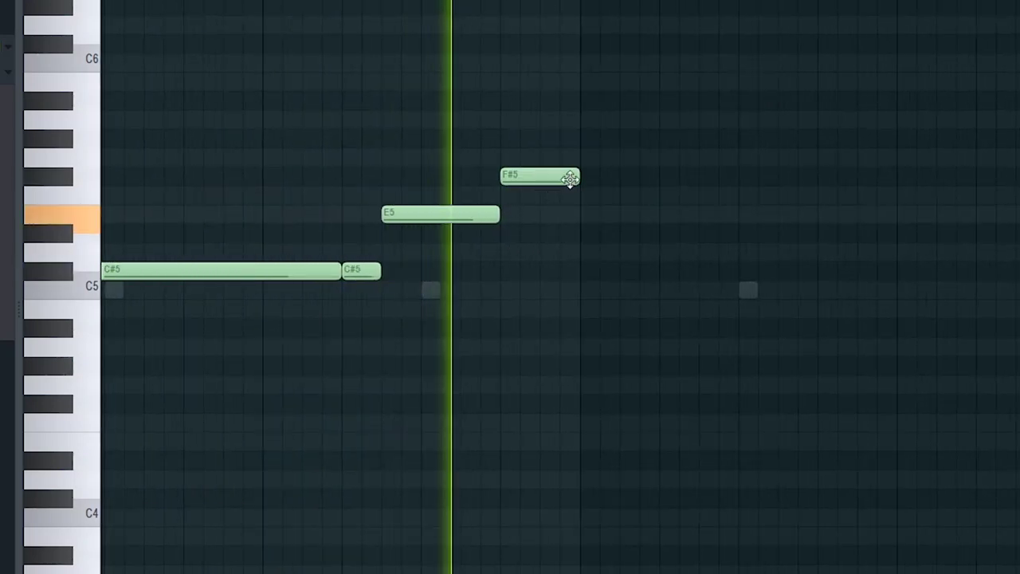
{"action": "key", "text": "space"}
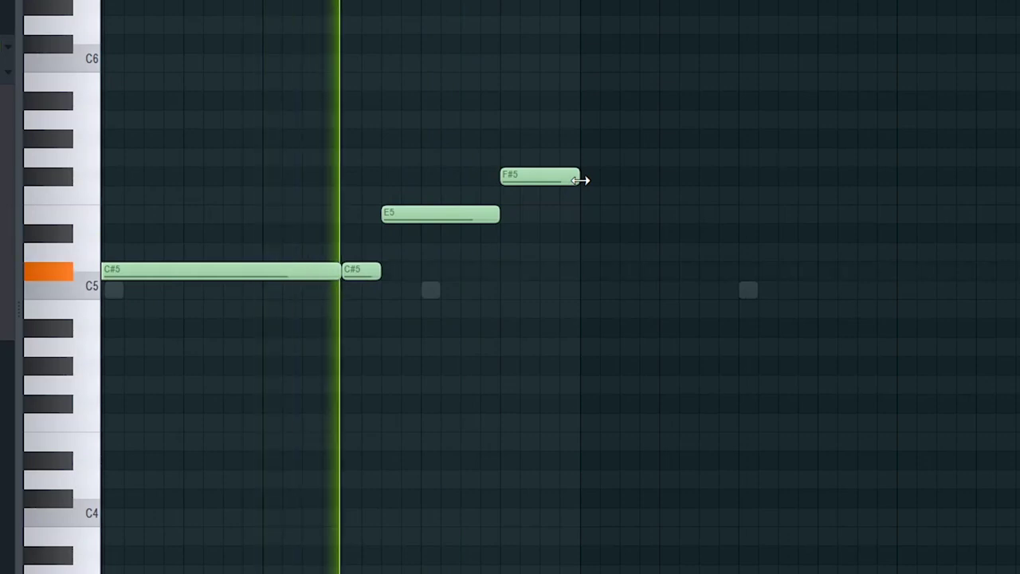
{"action": "left_click_drag", "start_coordinate": [585, 178], "coordinate": [520, 179]}
{"action": "left_click", "coordinate": [531, 177]}
{"action": "key", "text": "space"}
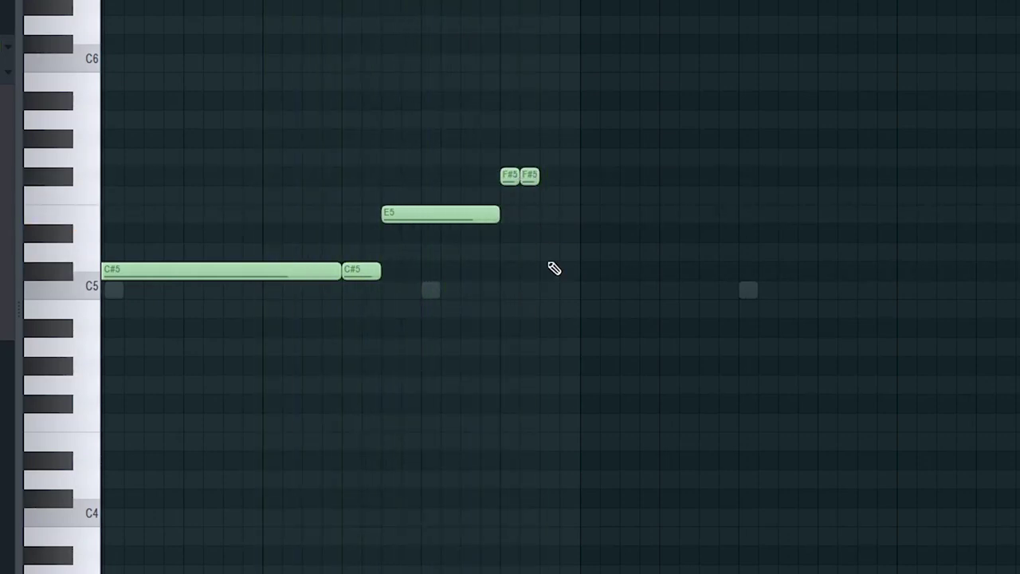
{"action": "left_click", "coordinate": [544, 272]}
{"action": "key", "text": "space"}
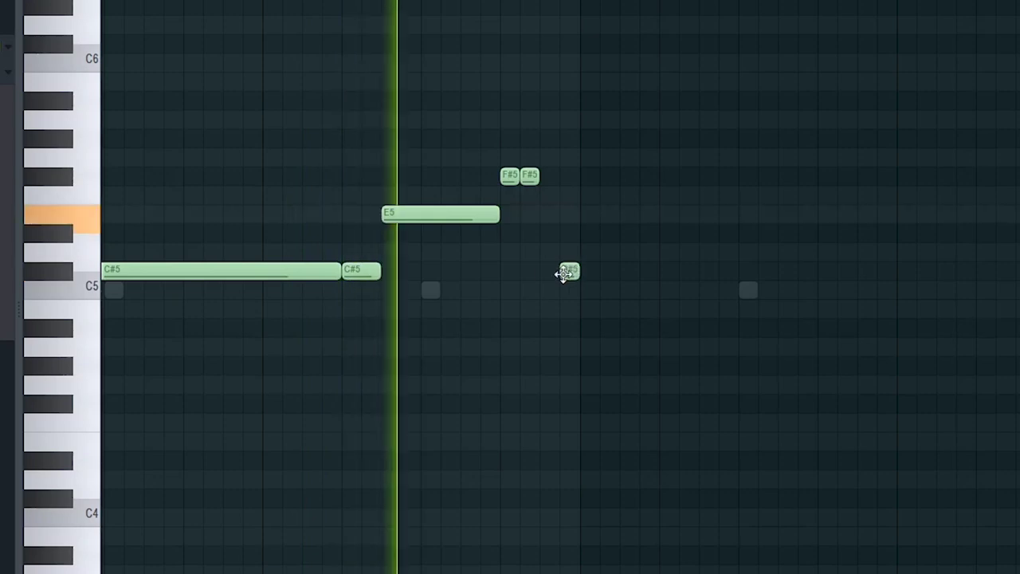
{"action": "left_click_drag", "start_coordinate": [558, 272], "coordinate": [580, 271]}
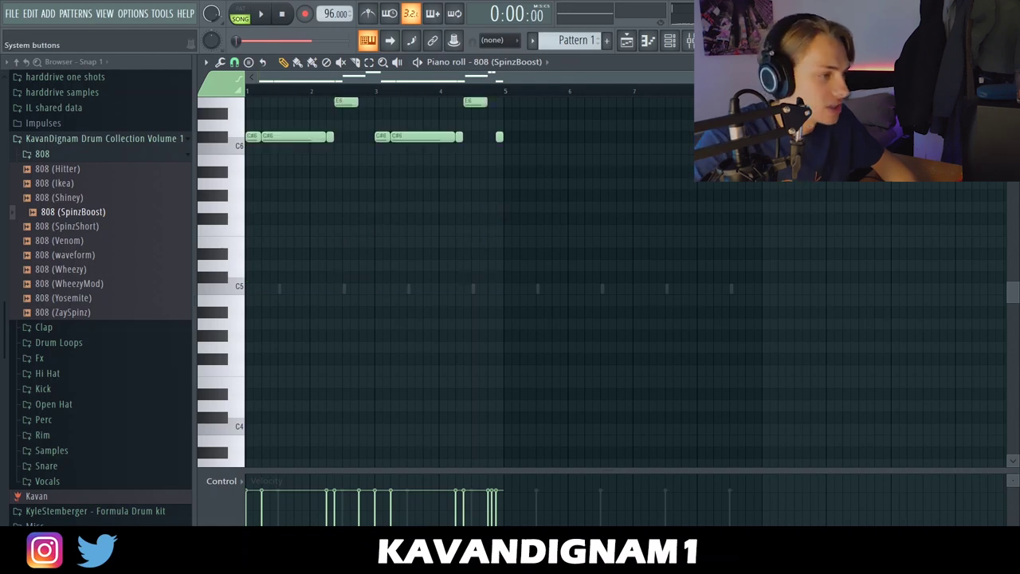
Step: Reset the time-stretching pitch of the belllzz on fyeee sample in the playlist
{"action": "scroll", "coordinate": [866, 228], "scroll_direction": "up", "scroll_amount": 3}
{"action": "left_click", "coordinate": [626, 41]}
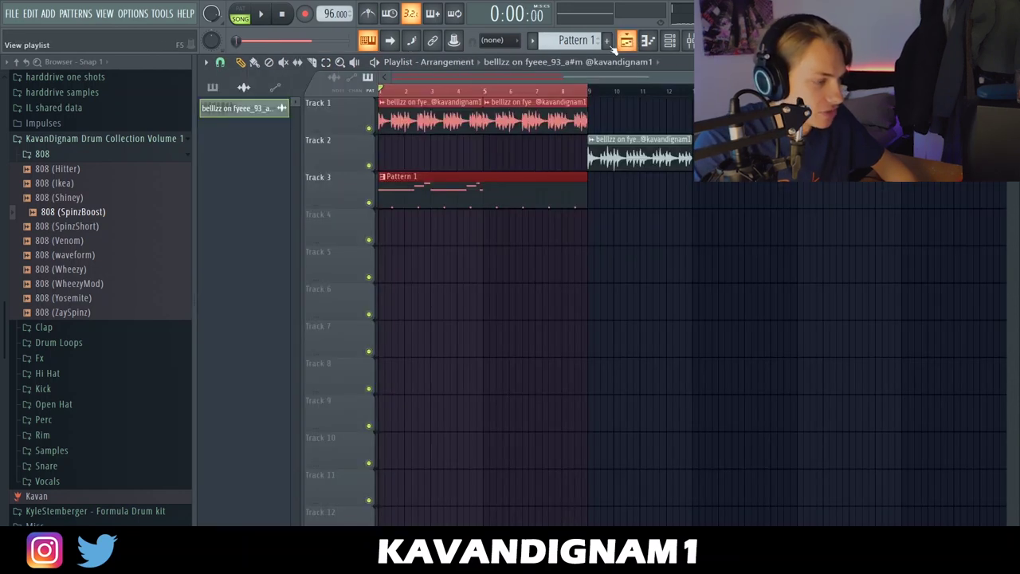
{"action": "double_click", "coordinate": [422, 106]}
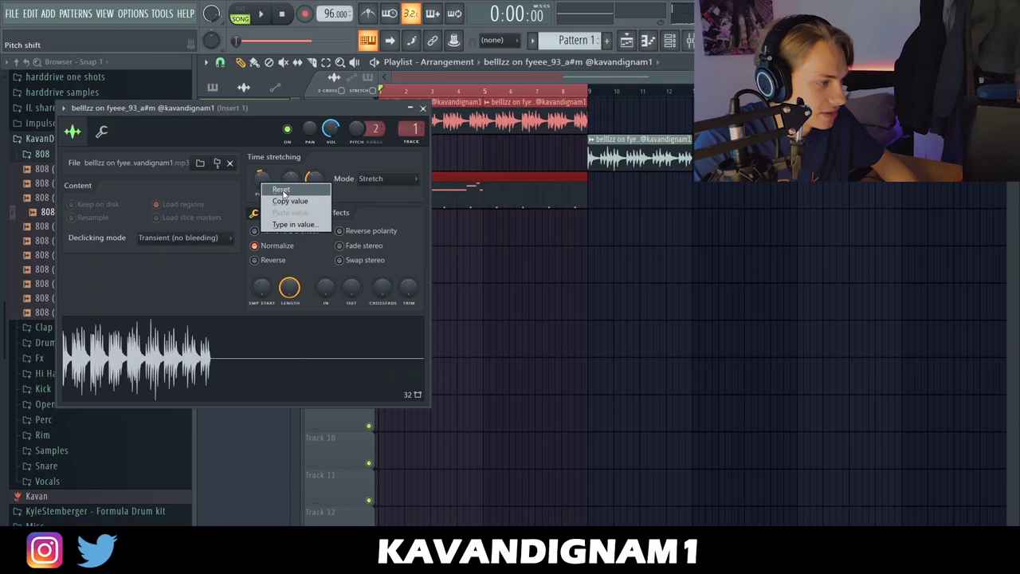
{"action": "left_click", "coordinate": [424, 108]}
Step: In the 808's piano roll, turn the short B4 note beneath D5 into a one-step slide note and lower it to G#4
{"action": "left_click", "coordinate": [671, 41]}
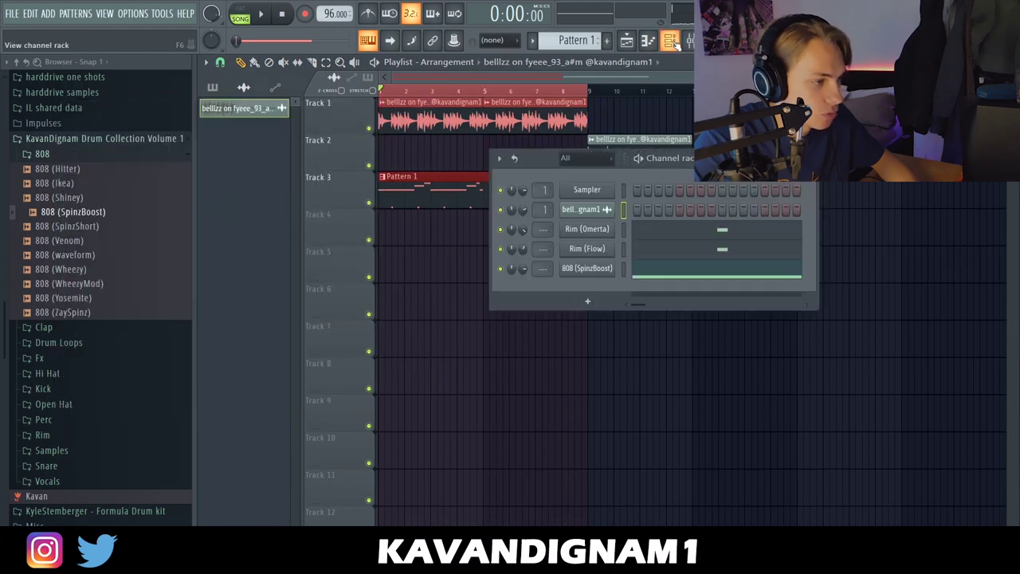
{"action": "left_click", "coordinate": [650, 275]}
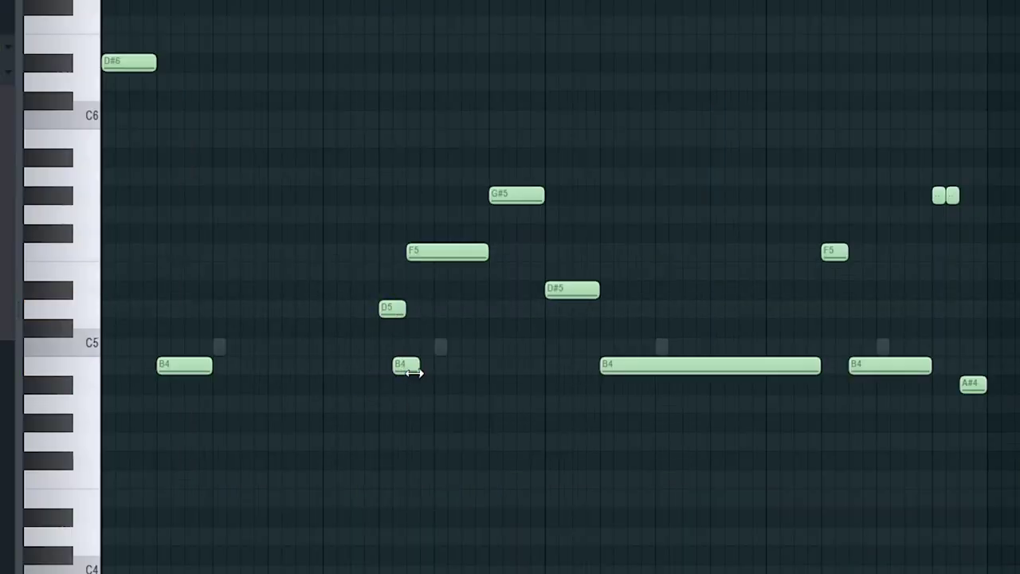
{"action": "double_click", "coordinate": [398, 368]}
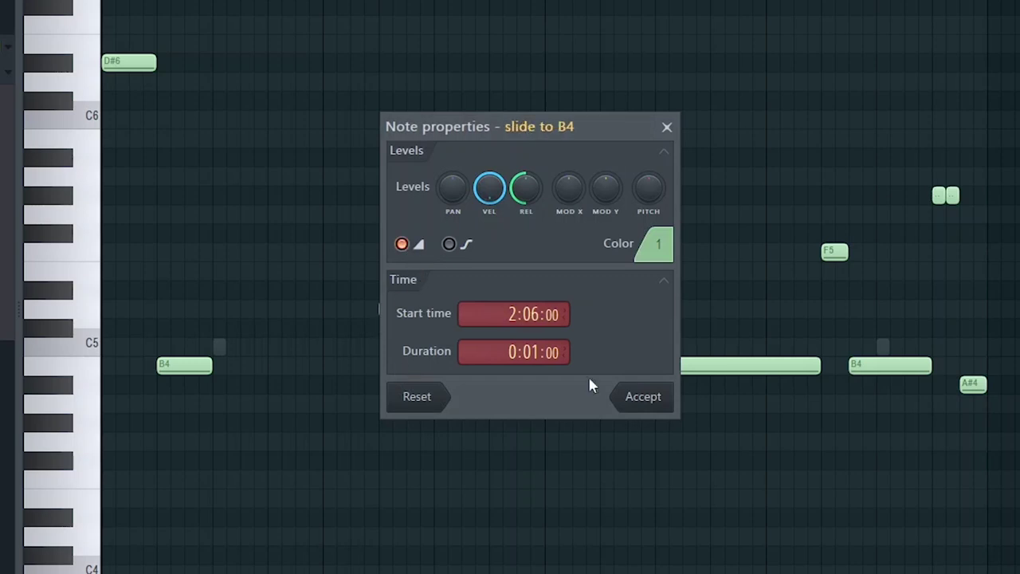
{"action": "left_click", "coordinate": [647, 403]}
{"action": "key", "text": "space"}
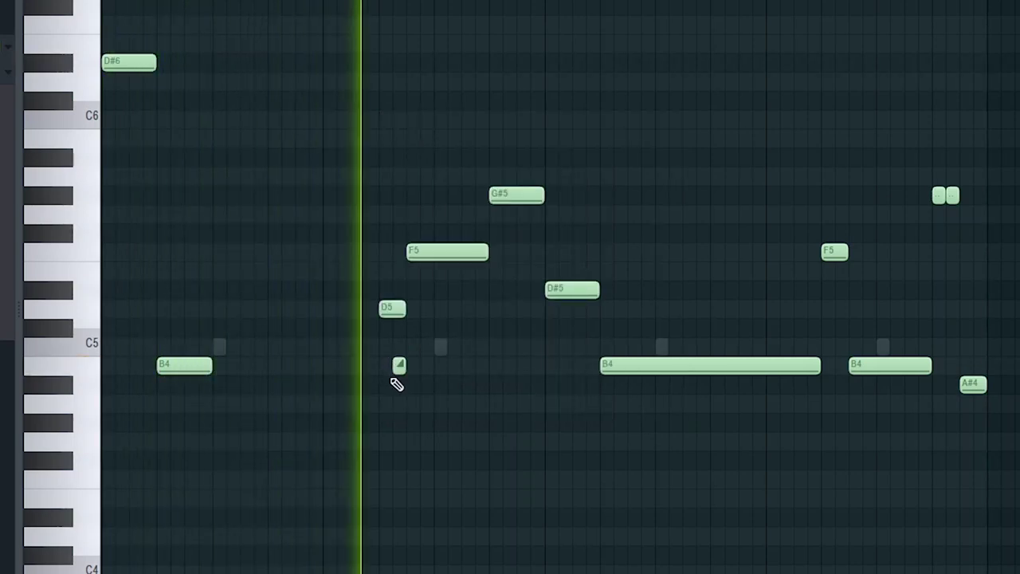
{"action": "key", "text": "space"}
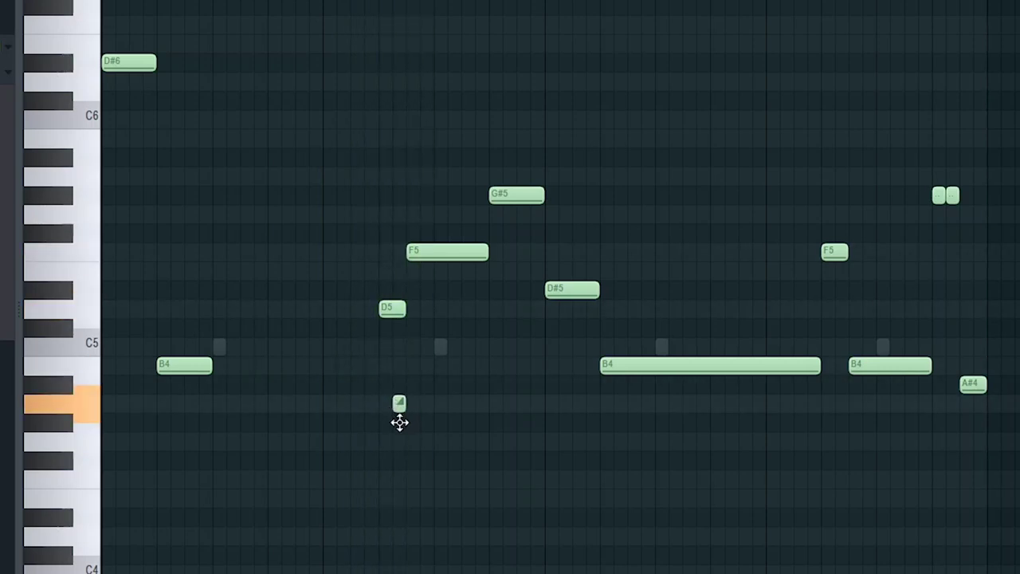
{"action": "key", "text": "space"}
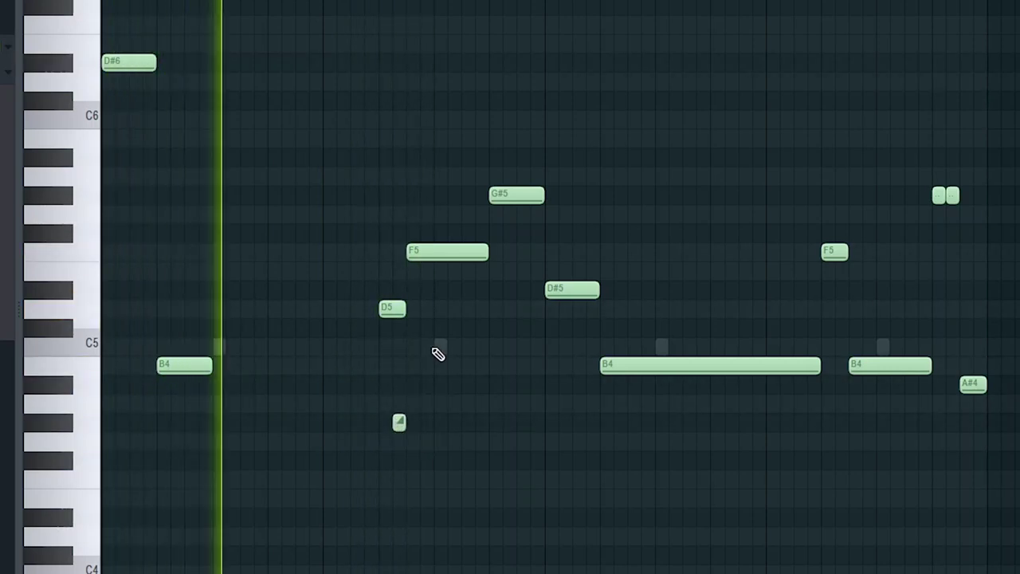
Step: Add a matching G#4 slide note beneath the second F5 note of the 808 line
{"action": "scroll", "coordinate": [510, 287], "scroll_direction": "right", "scroll_amount": 5}
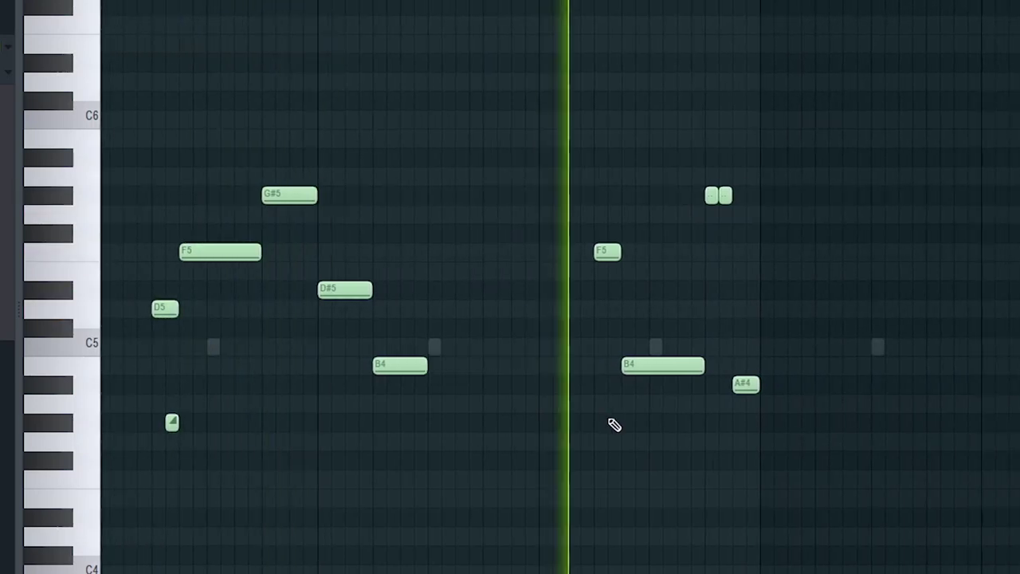
{"action": "left_click", "coordinate": [615, 422]}
{"action": "key", "text": "space"}
{"action": "left_click_drag", "start_coordinate": [709, 473], "coordinate": [134, 376]}
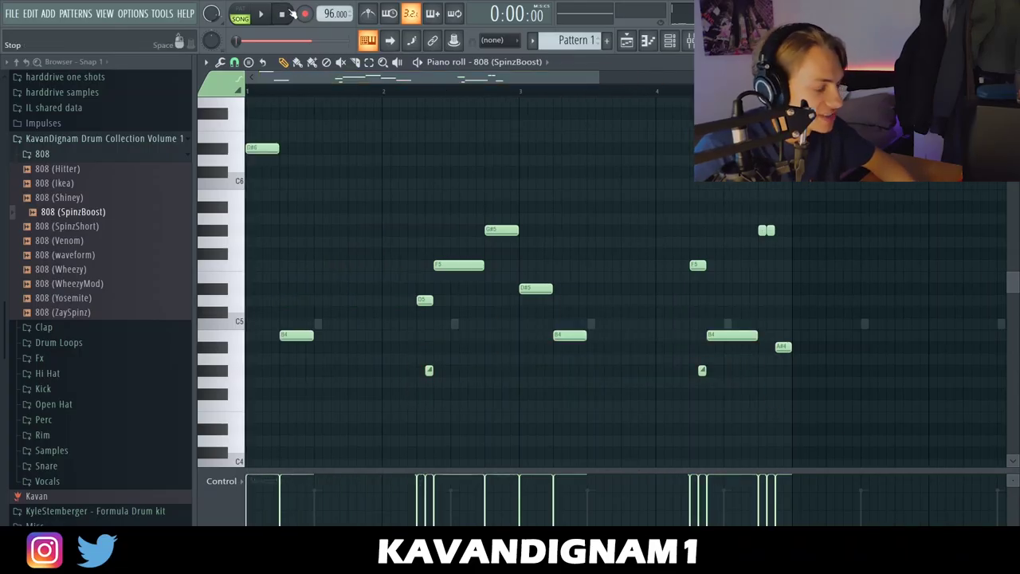
{"action": "key", "text": "space"}
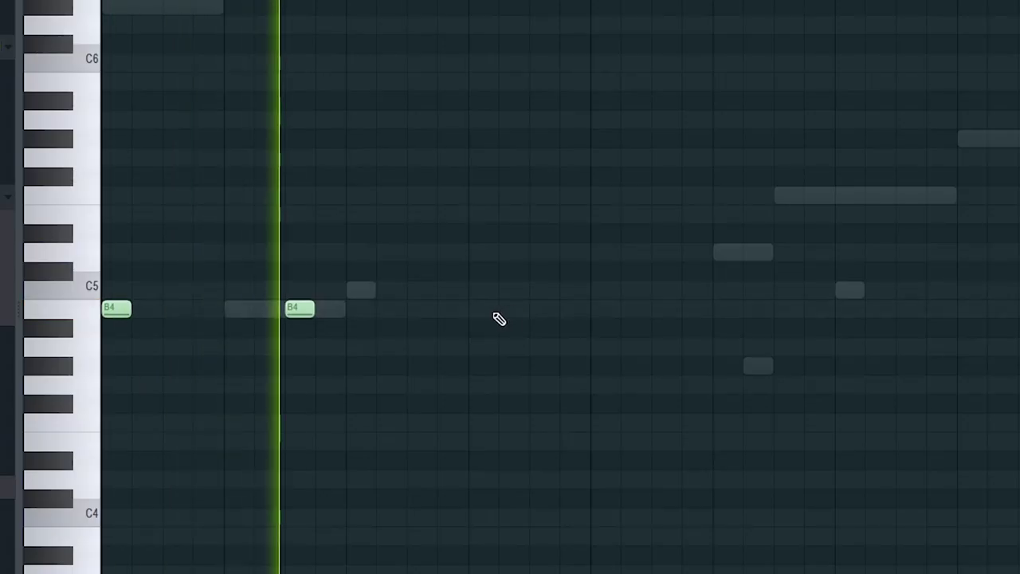
Step: Add B4 kick notes: an adjacent pair late in bar 1, two in bar 2, and one at the start of bar 3
{"action": "left_click", "coordinate": [472, 308]}
{"action": "right_click", "coordinate": [483, 308]}
{"action": "left_click", "coordinate": [514, 309]}
{"action": "left_click", "coordinate": [543, 309]}
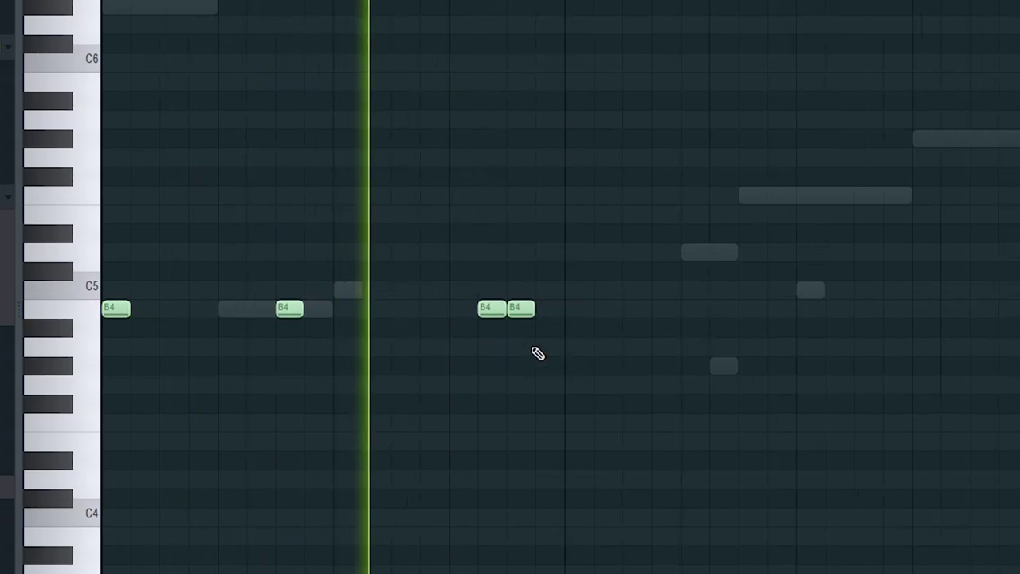
{"action": "scroll", "coordinate": [538, 348], "scroll_direction": "down", "scroll_amount": 2}
{"action": "left_click", "coordinate": [456, 308]}
{"action": "left_click", "coordinate": [552, 309]}
{"action": "left_click", "coordinate": [614, 308]}
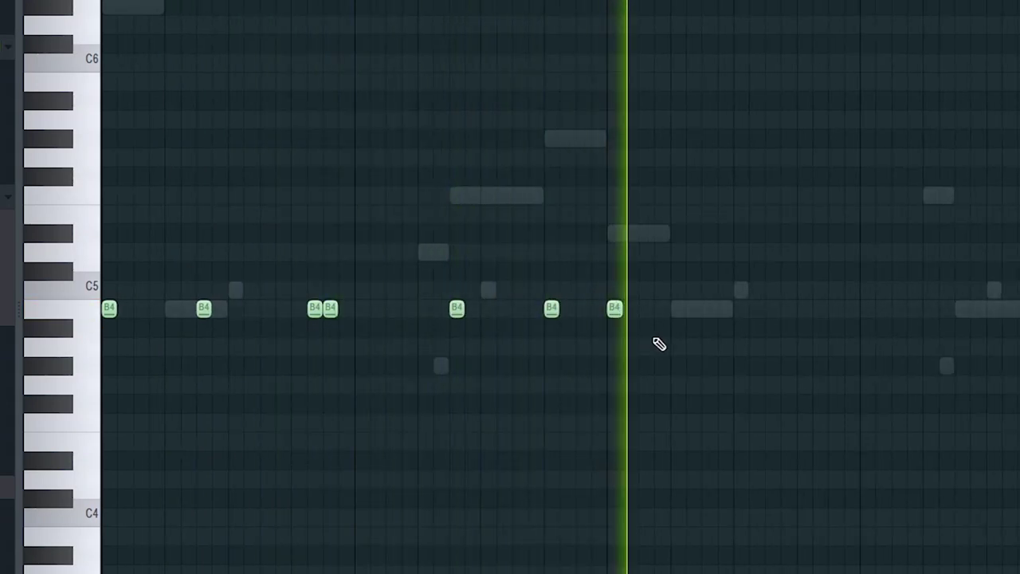
{"action": "scroll", "coordinate": [757, 334], "scroll_direction": "down", "scroll_amount": 2}
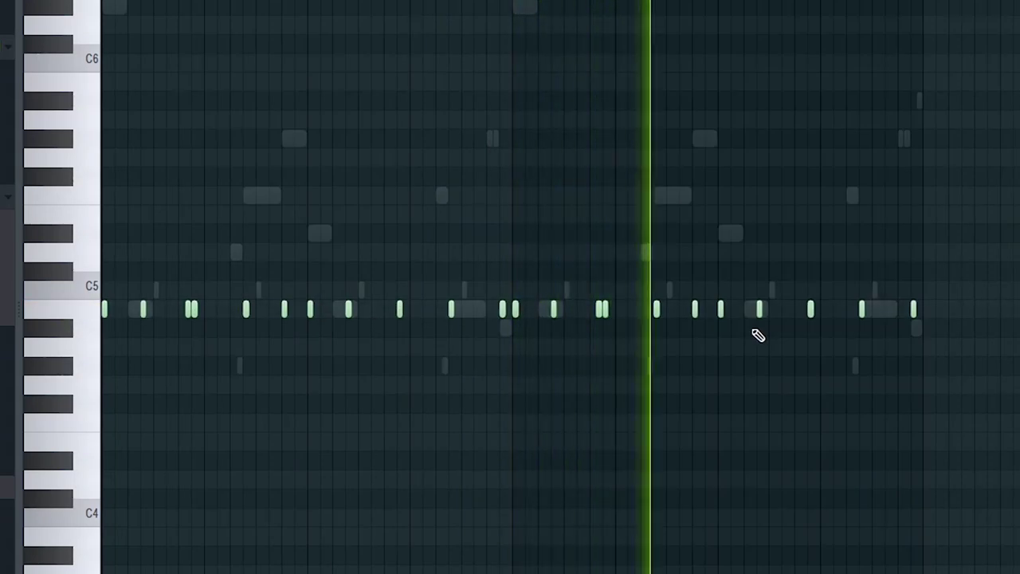
Step: Check the 808 (SpinzBoost) channel's settings, return to the kick's piano roll and play back the beat
{"action": "key", "text": "F6"}
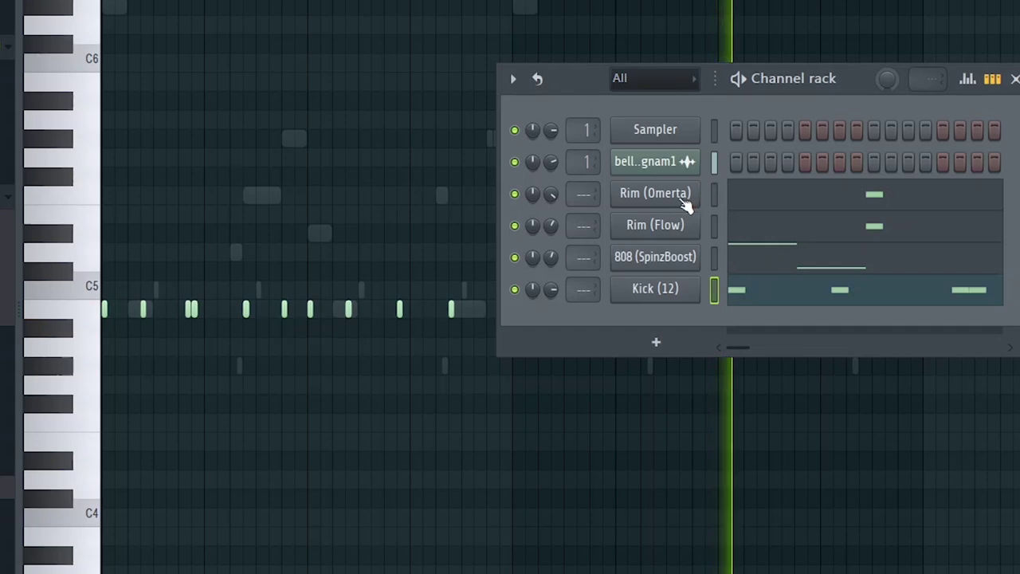
{"action": "left_click", "coordinate": [641, 257]}
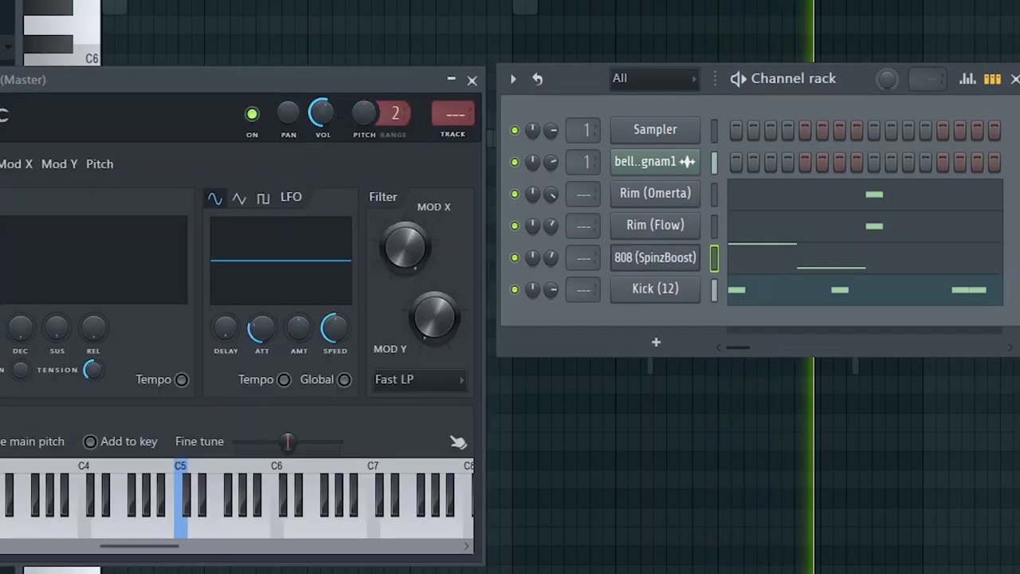
{"action": "left_click", "coordinate": [3, 119]}
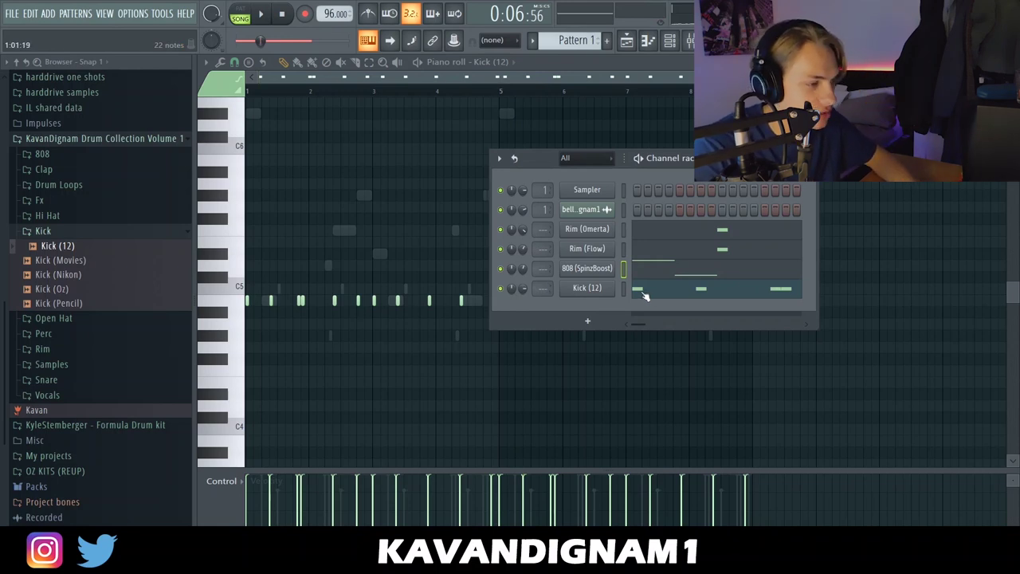
{"action": "key", "text": "F5"}
{"action": "key", "text": "F7"}
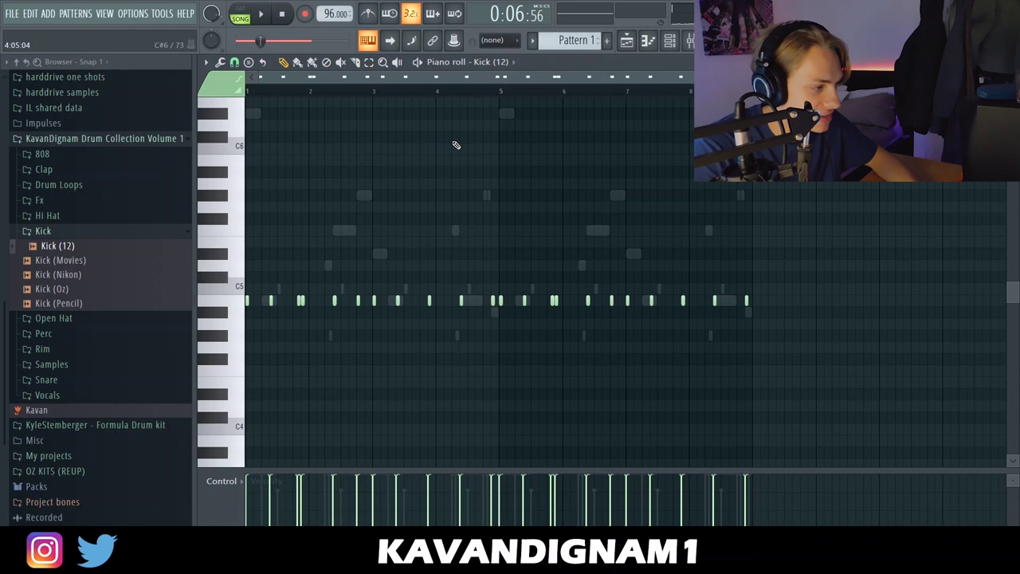
{"action": "key", "text": "space"}
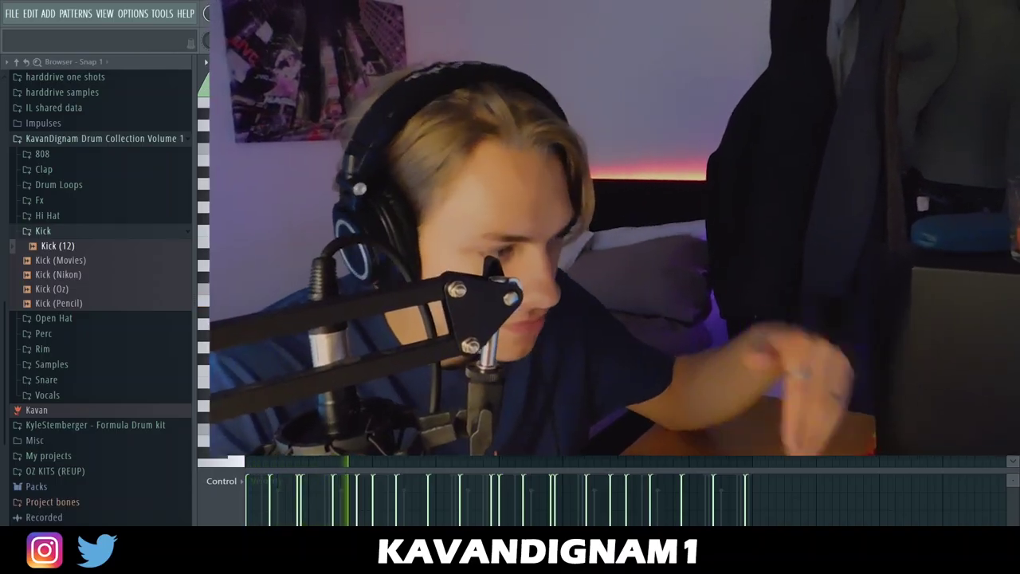
Step: Stop playback and switch the drum collection browser from the Kick folder to the Open Hat folder
{"action": "left_click", "coordinate": [282, 15]}
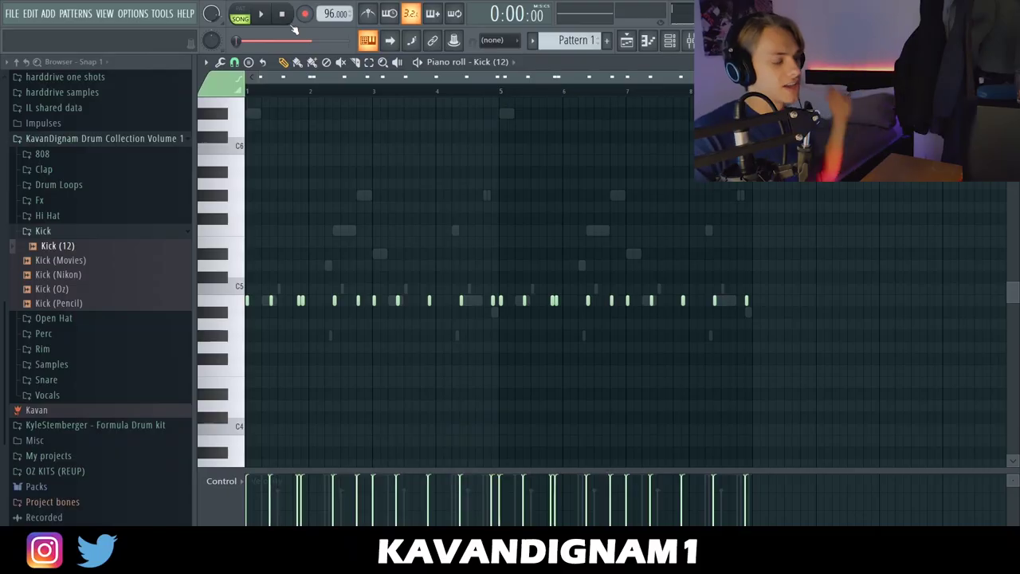
{"action": "left_click", "coordinate": [670, 41]}
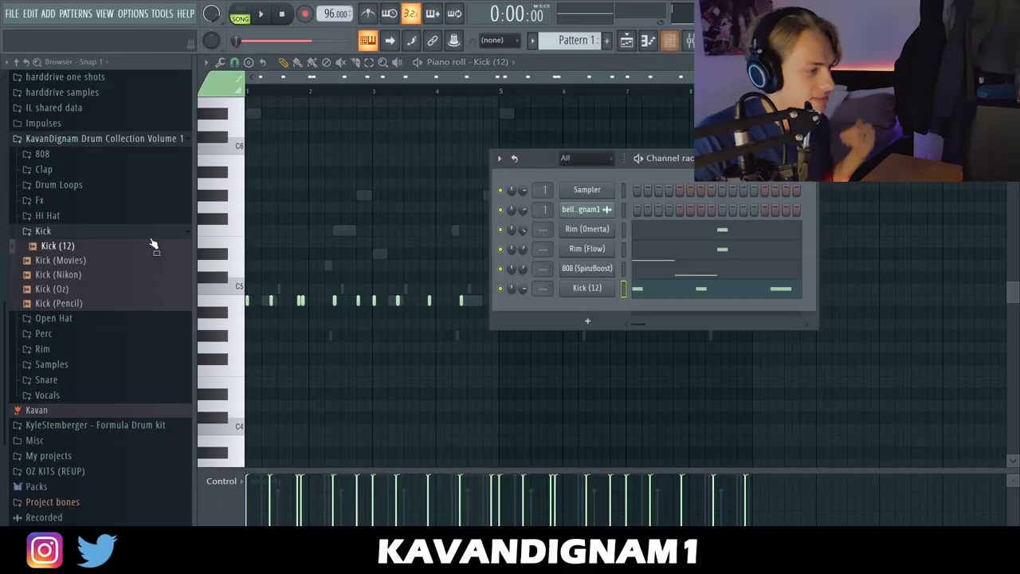
{"action": "left_click", "coordinate": [53, 232]}
{"action": "left_click", "coordinate": [71, 244]}
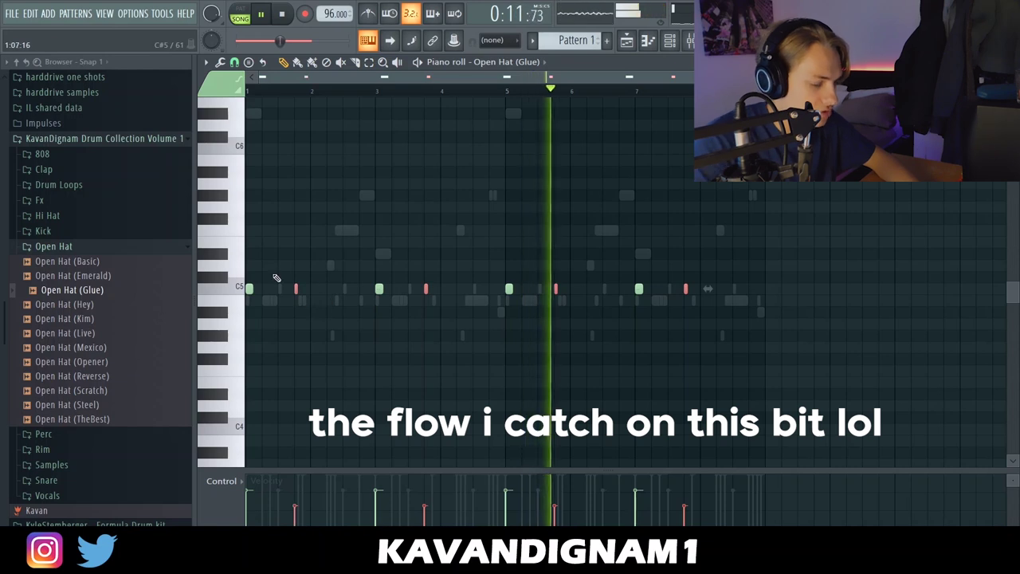
Step: Lower the four short Open Hat (Glue) notes from C5 to A4 and reduce their velocity
{"action": "key", "text": "shift+Down"}
{"action": "key", "text": "shift+Down"}
{"action": "key", "text": "shift+Down"}
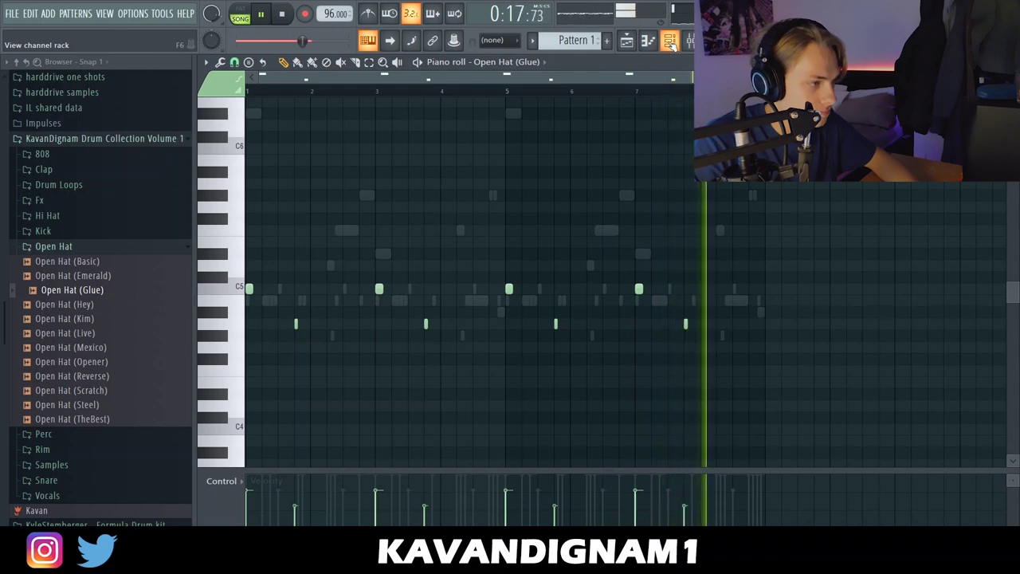
{"action": "left_click", "coordinate": [671, 41]}
{"action": "key", "text": "F6"}
{"action": "left_click_drag", "start_coordinate": [728, 335], "coordinate": [247, 311]}
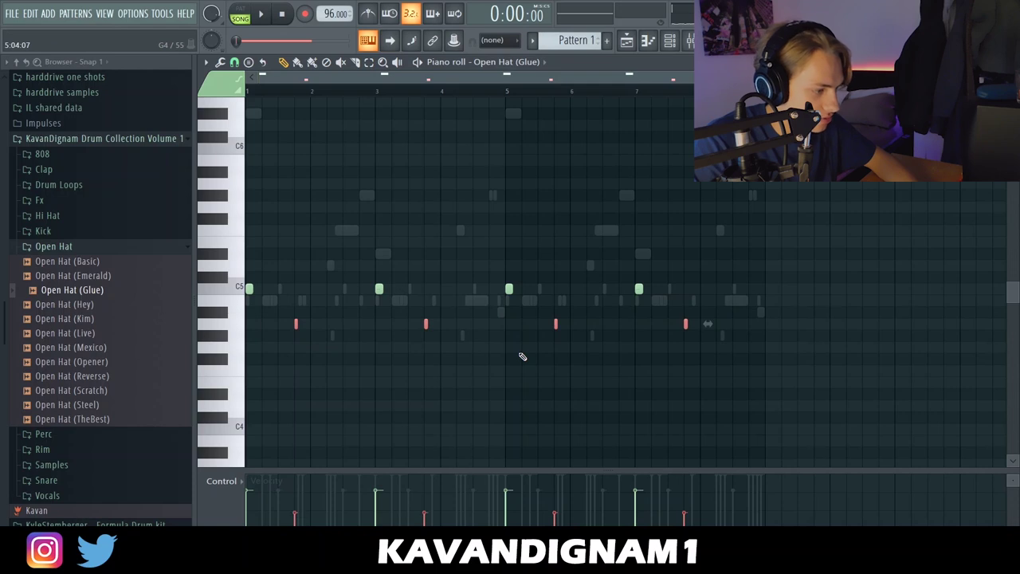
Step: Add Open Hat (TheBest) as a new channel and place a B4 note late in bar 2 of its piano roll
{"action": "key", "text": "F6"}
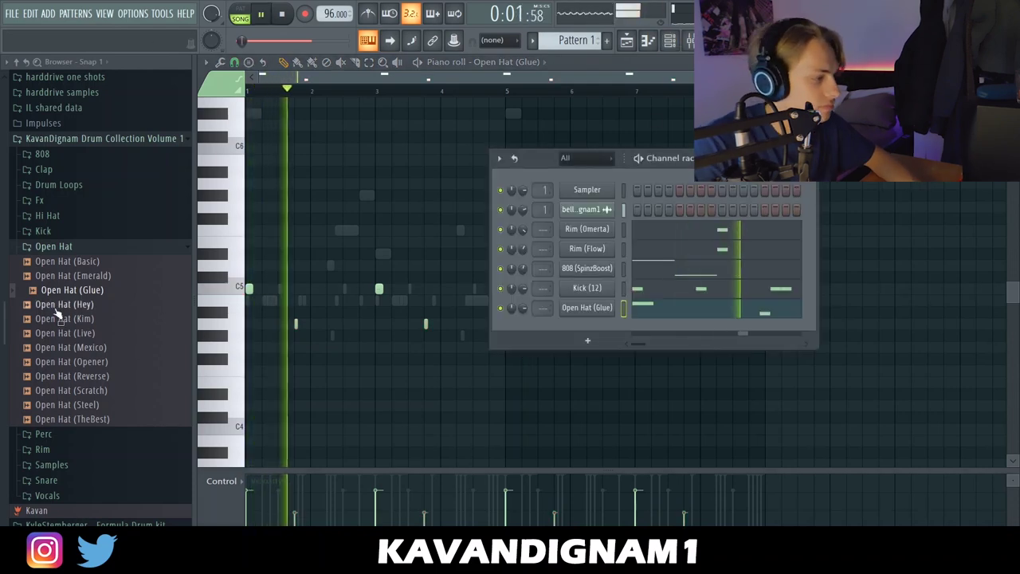
{"action": "key", "text": "space"}
{"action": "left_click_drag", "start_coordinate": [72, 418], "coordinate": [590, 328]}
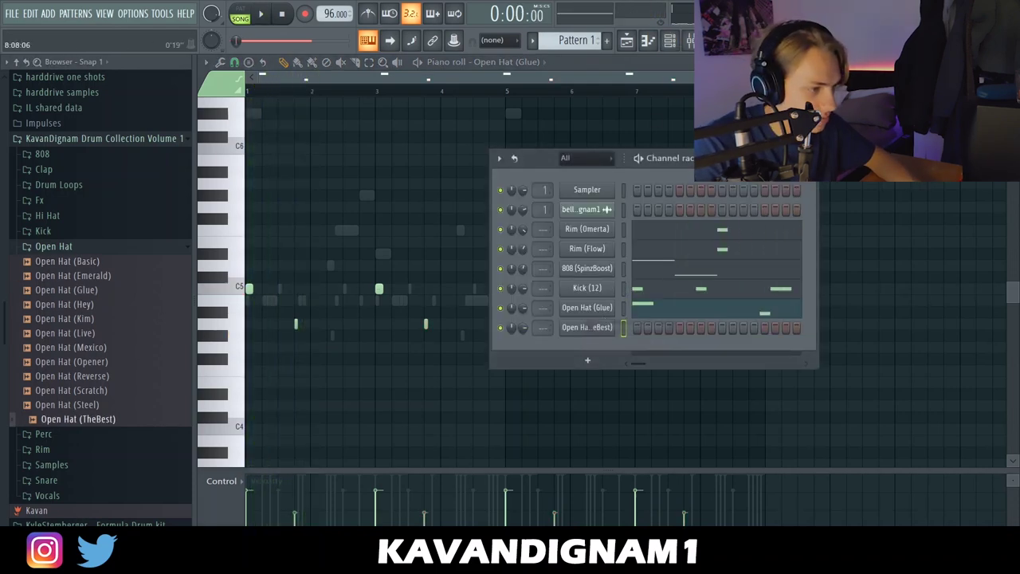
{"action": "left_click", "coordinate": [648, 42]}
{"action": "left_click", "coordinate": [404, 289]}
{"action": "key", "text": "space"}
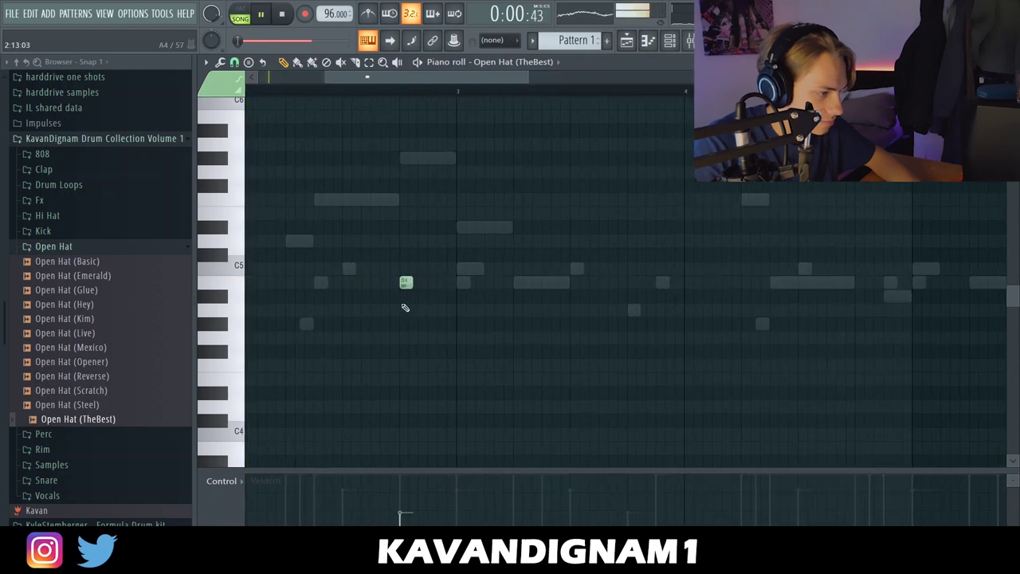
Step: Repeat the Open Hat (TheBest) note four bars further on, late in bar 6
{"action": "scroll", "coordinate": [431, 307], "scroll_direction": "up", "scroll_amount": 5}
{"action": "scroll", "coordinate": [447, 291], "scroll_direction": "down", "scroll_amount": 5}
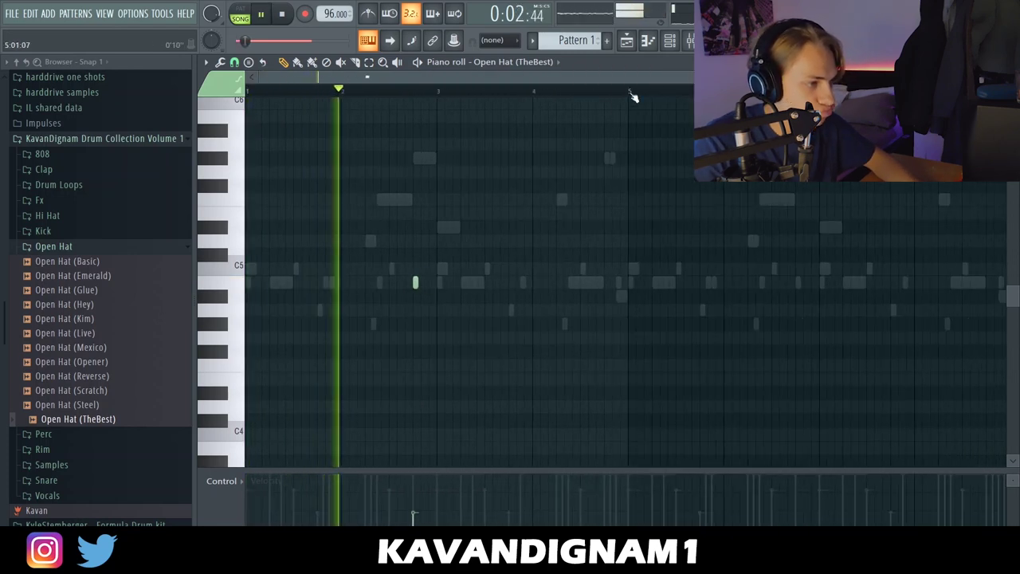
{"action": "key", "text": "ctrl+a"}
{"action": "key", "text": "ctrl+b"}
{"action": "scroll", "coordinate": [535, 360], "scroll_direction": "down", "scroll_amount": 3}
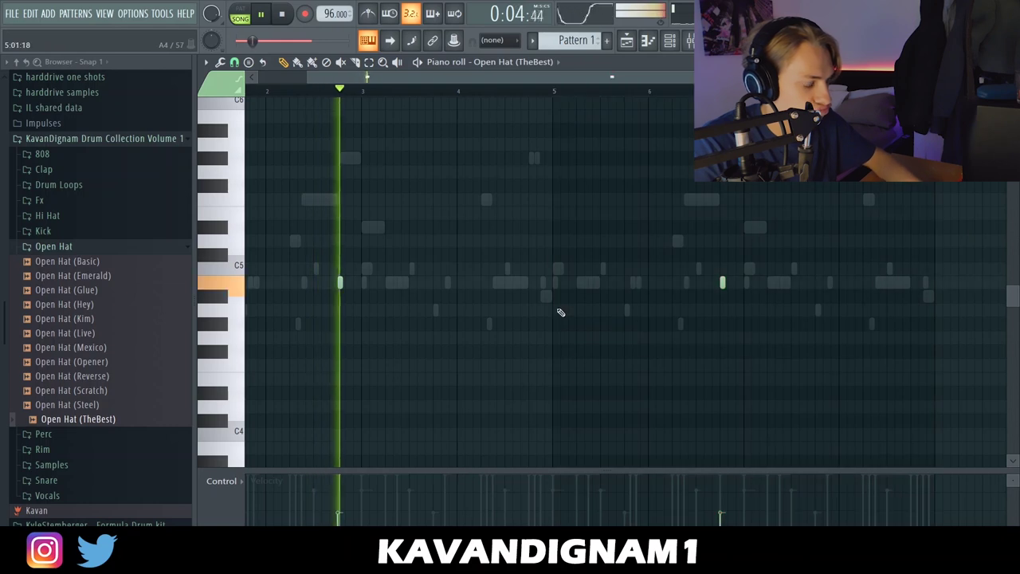
{"action": "key", "text": "ctrl+d"}
Step: Add Snare (Benz) from the Snare folder as a new channel beneath the open hats
{"action": "left_click", "coordinate": [670, 41]}
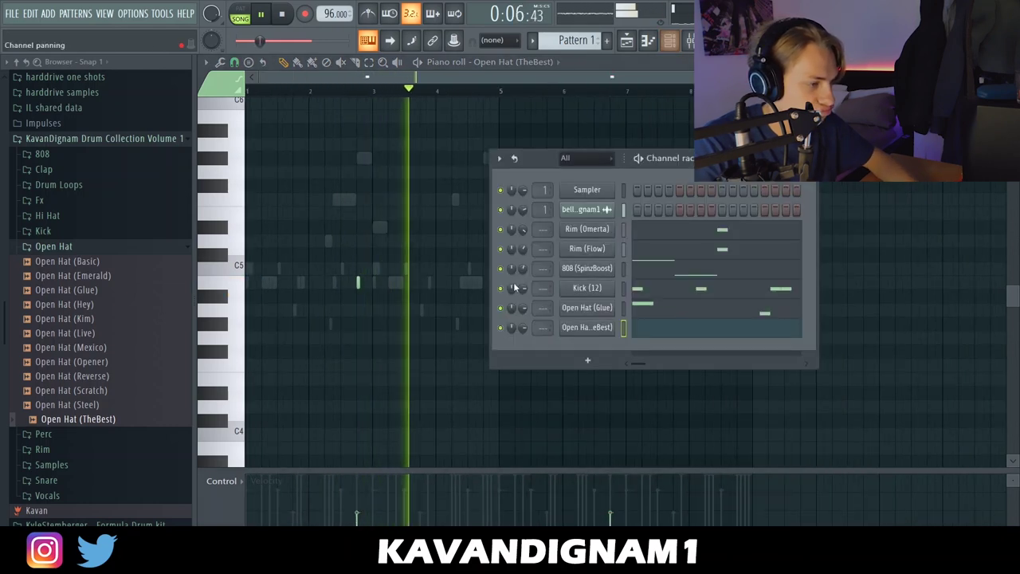
{"action": "left_click", "coordinate": [73, 246]}
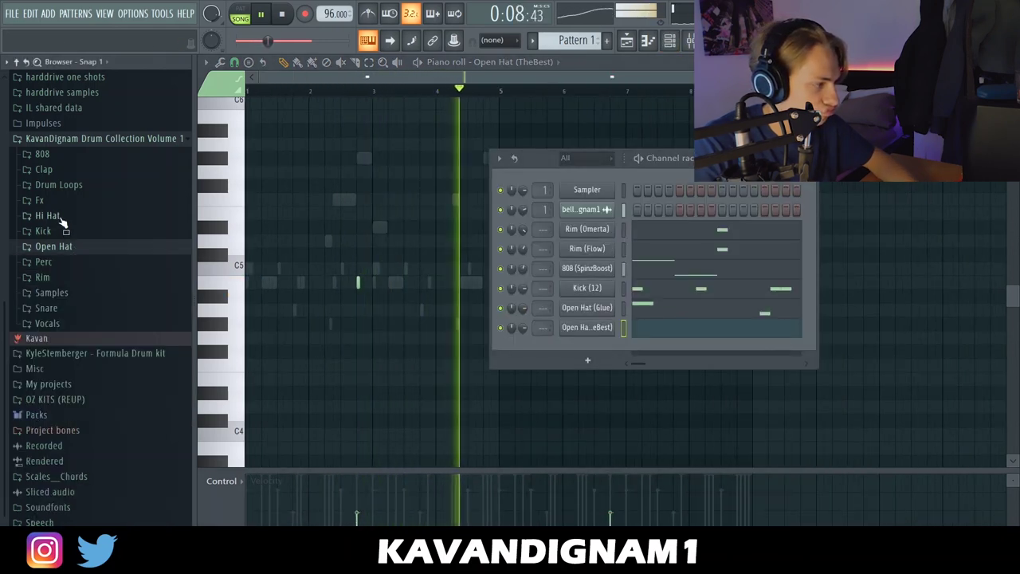
{"action": "left_click", "coordinate": [46, 308]}
{"action": "left_click_drag", "start_coordinate": [65, 337], "coordinate": [590, 348]}
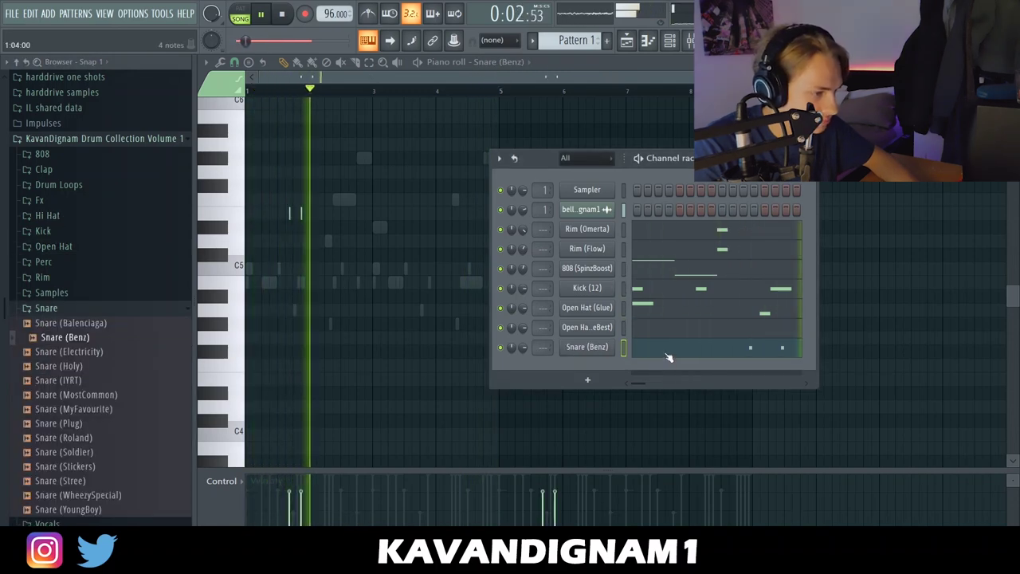
Step: Bring the channel rack back into view and open the drum collection's Hi Hat folder
{"action": "key", "text": "F9"}
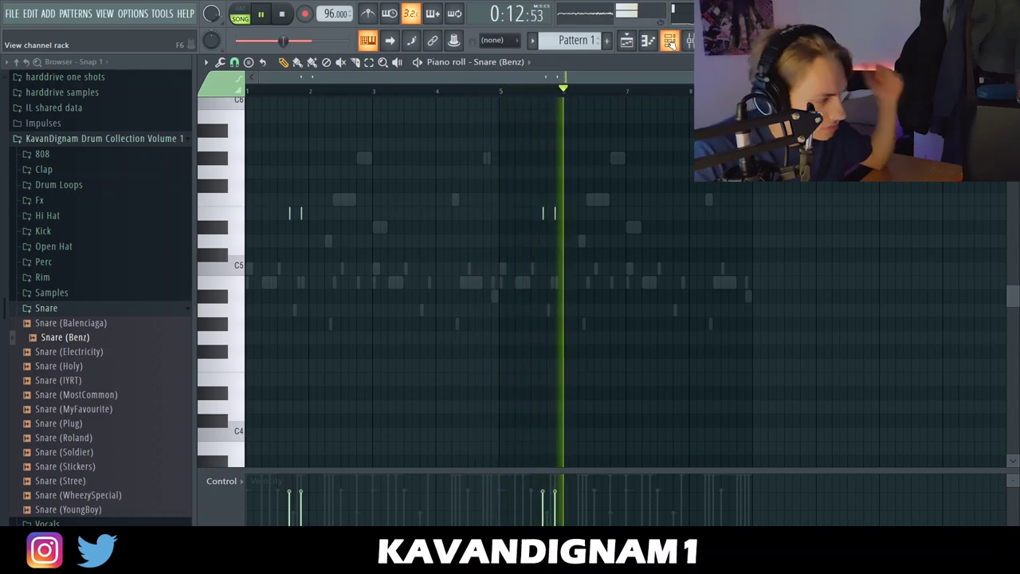
{"action": "left_click", "coordinate": [671, 43]}
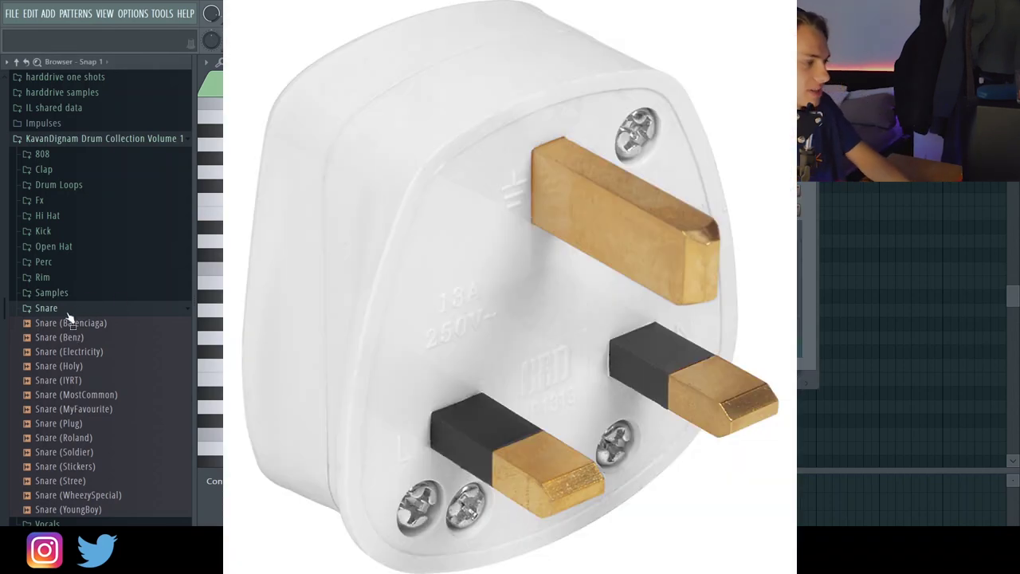
{"action": "left_click", "coordinate": [49, 308]}
{"action": "left_click", "coordinate": [56, 216]}
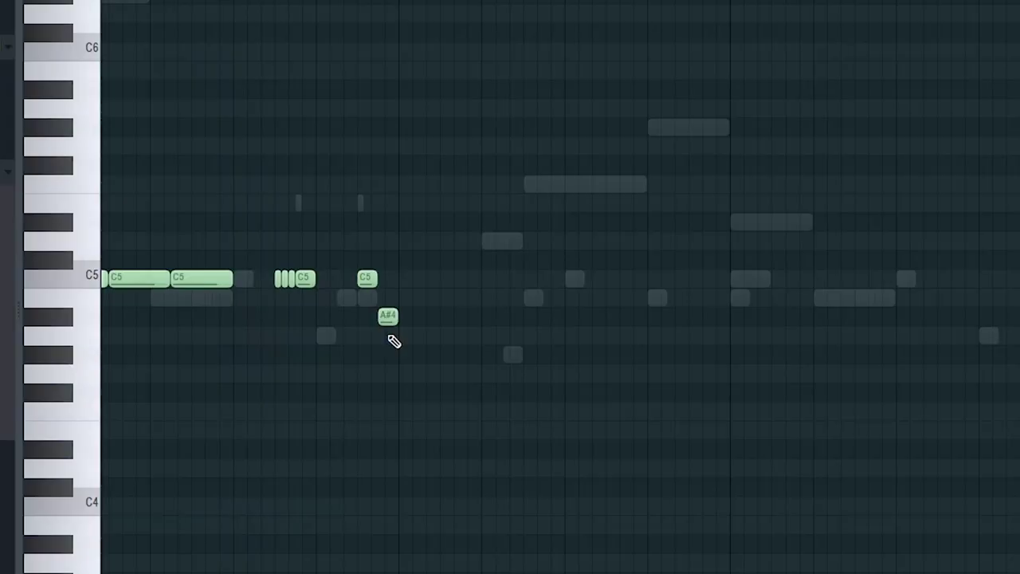
Step: Play back the Hi-Hat (Chase) pattern and lower the fast roll in bar 1 to A#4
{"action": "key", "text": "space"}
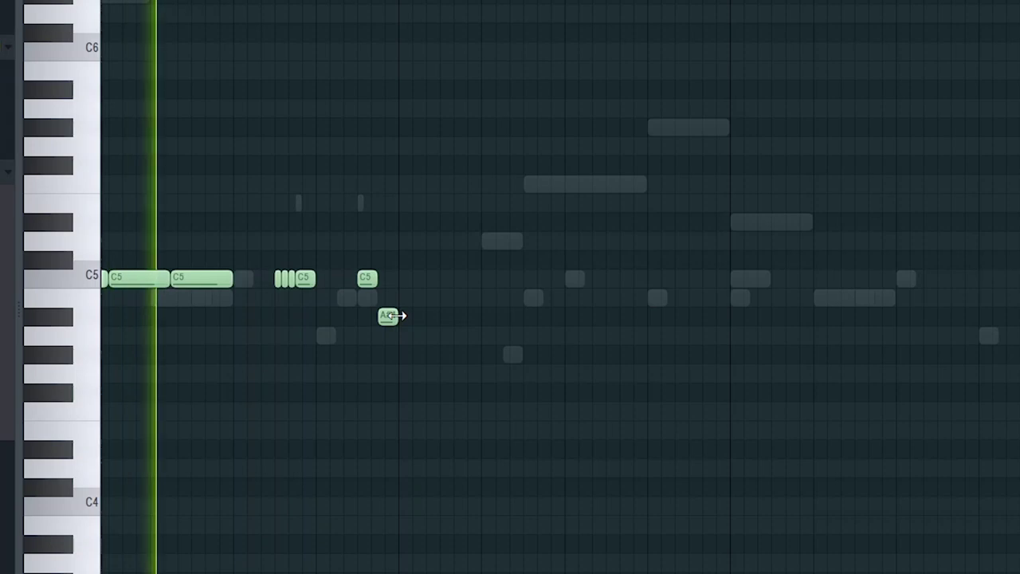
{"action": "key", "text": "space"}
{"action": "key", "text": "space"}
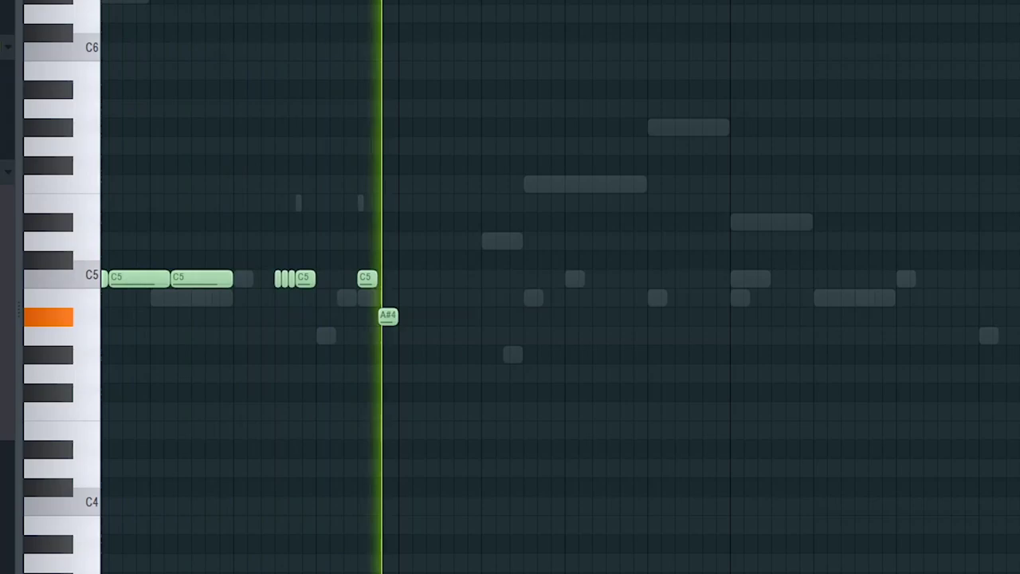
{"action": "key", "text": "space"}
{"action": "left_click_drag", "start_coordinate": [368, 300], "coordinate": [385, 309]}
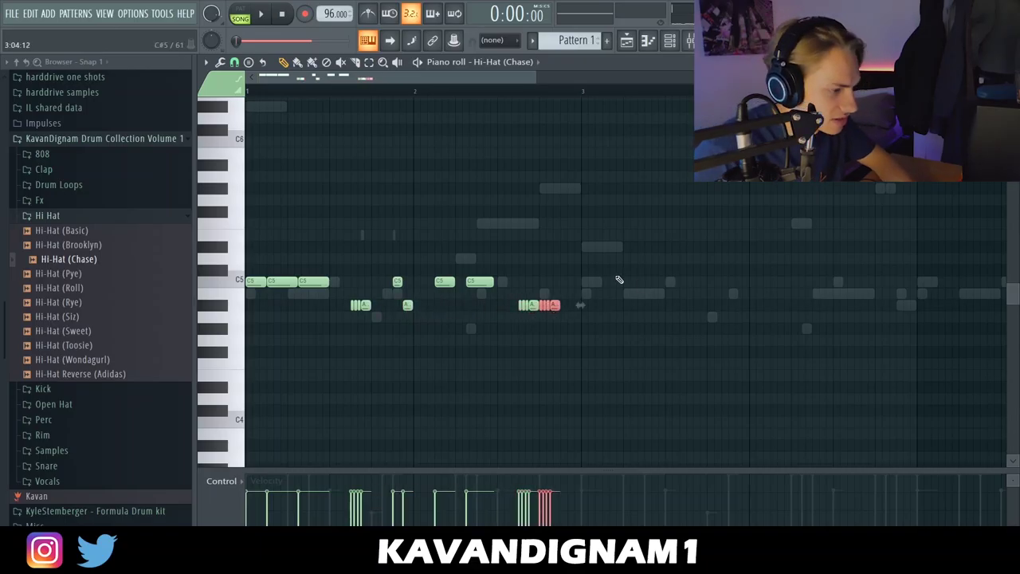
Step: Move the last hi-hat roll of bar 2 up to D#5 at the end of the bar and audition it
{"action": "left_click_drag", "start_coordinate": [563, 260], "coordinate": [570, 248]}
{"action": "key", "text": "space"}
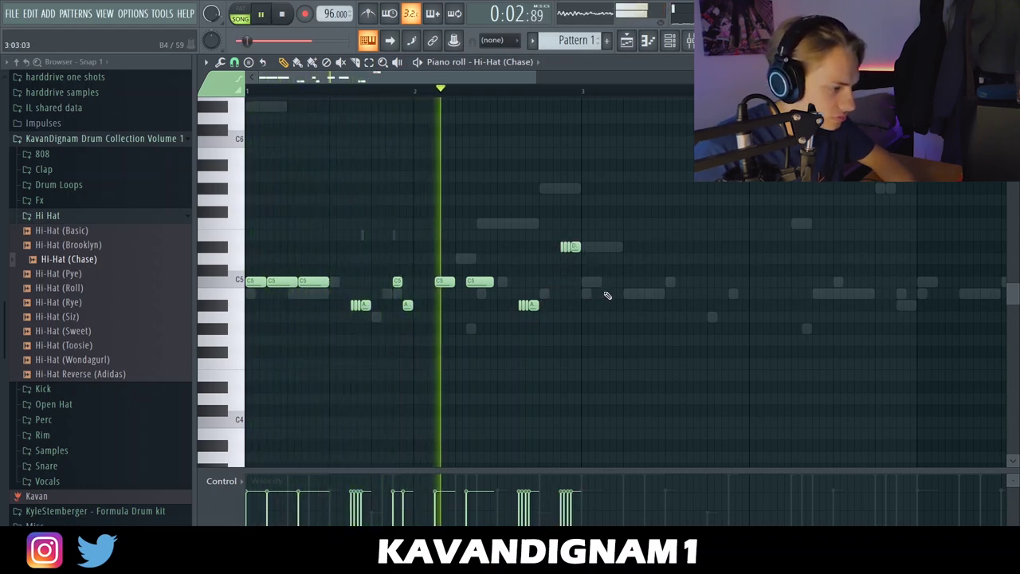
{"action": "key", "text": "space"}
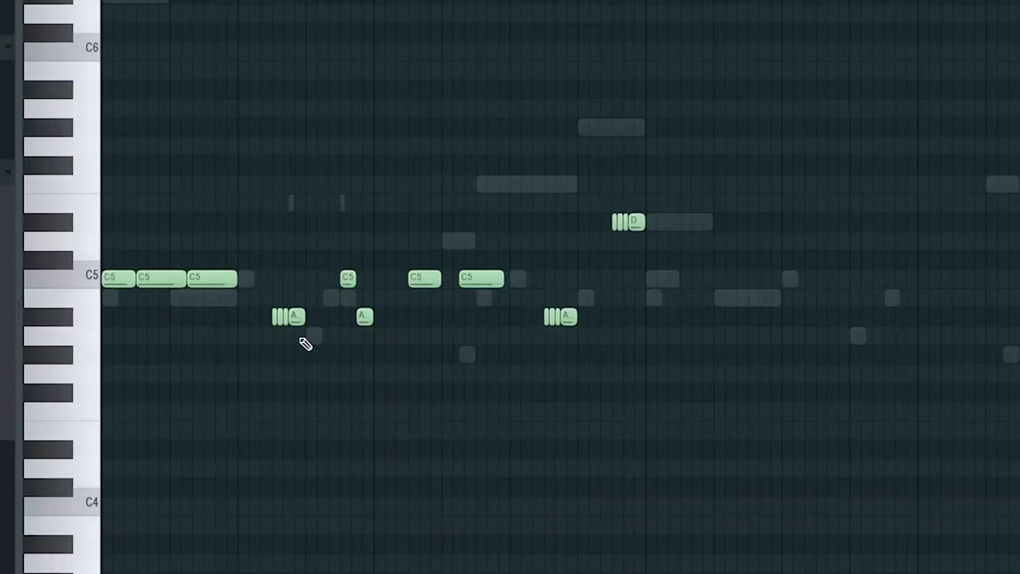
Step: Replace the D#5 hi-hat hits at the end of bar 4 with an A#4 roll
{"action": "scroll", "coordinate": [305, 344], "scroll_direction": "up", "scroll_amount": 3}
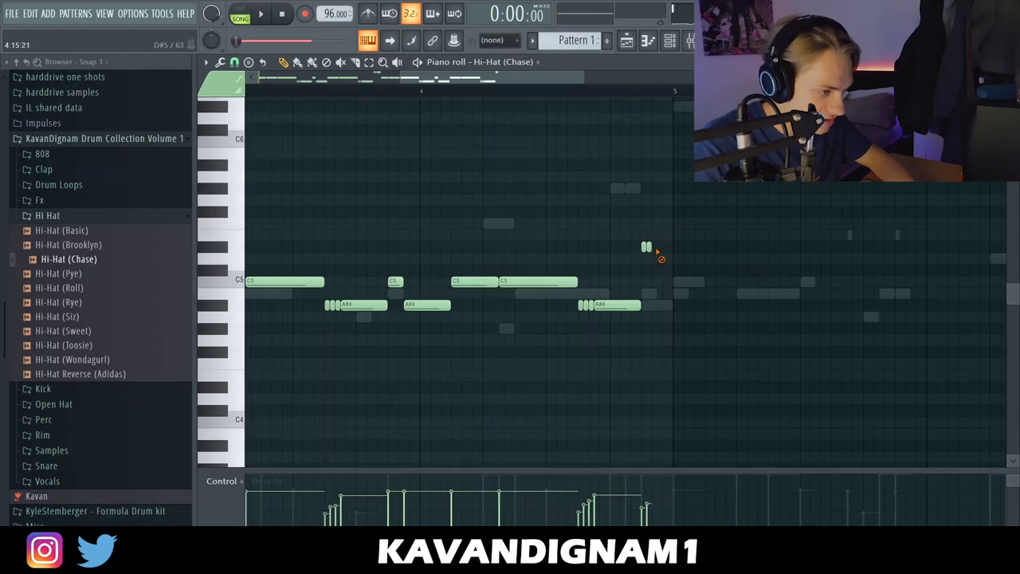
{"action": "left_click_drag", "start_coordinate": [614, 315], "coordinate": [579, 302]}
{"action": "key", "text": "ctrl+b"}
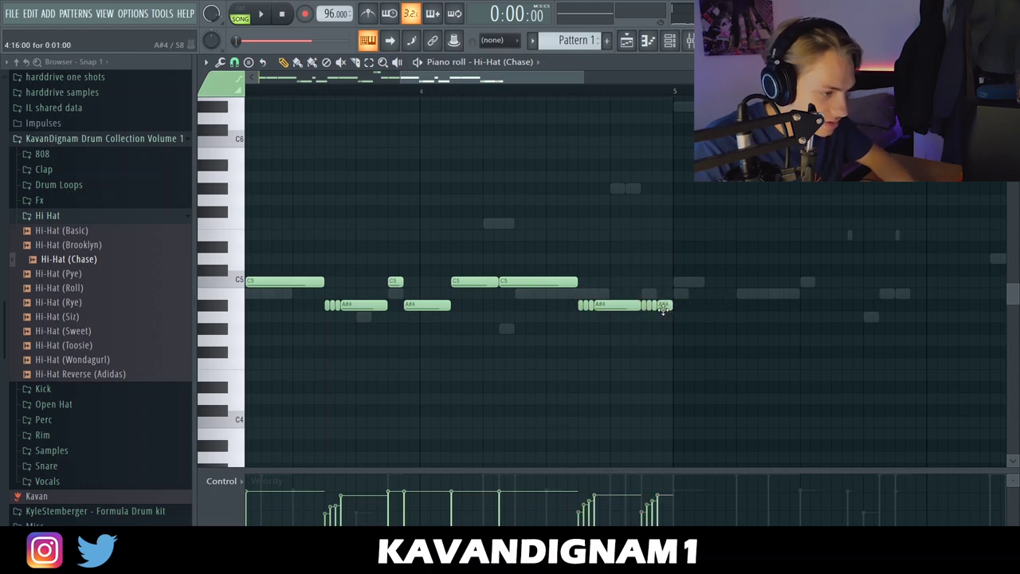
Step: Repeat the four-bar hi-hat pattern through bars 5 to 8 and play it back
{"action": "scroll", "coordinate": [726, 365], "scroll_direction": "down", "scroll_amount": 3}
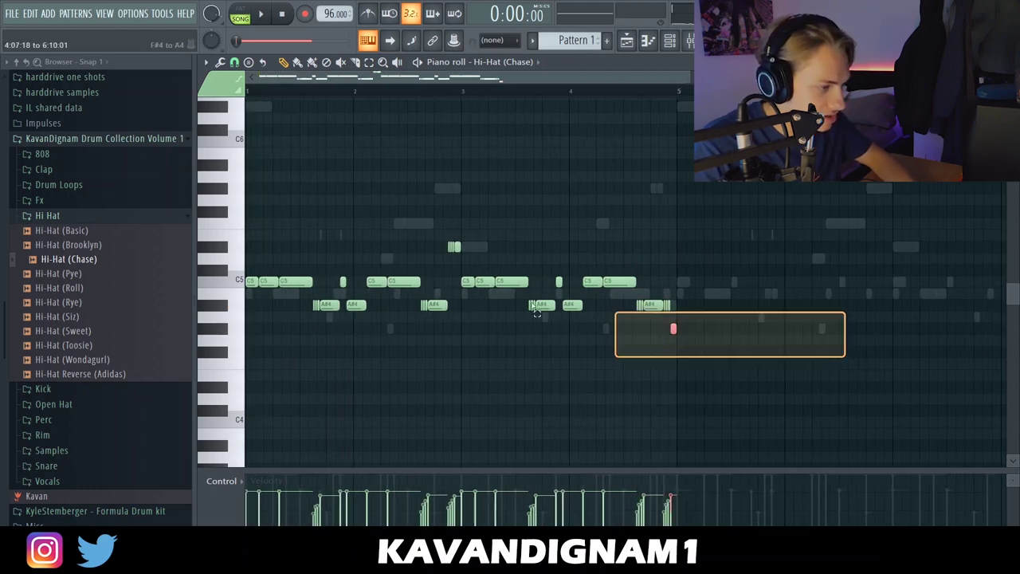
{"action": "key", "text": "ctrl+b"}
{"action": "key", "text": "space"}
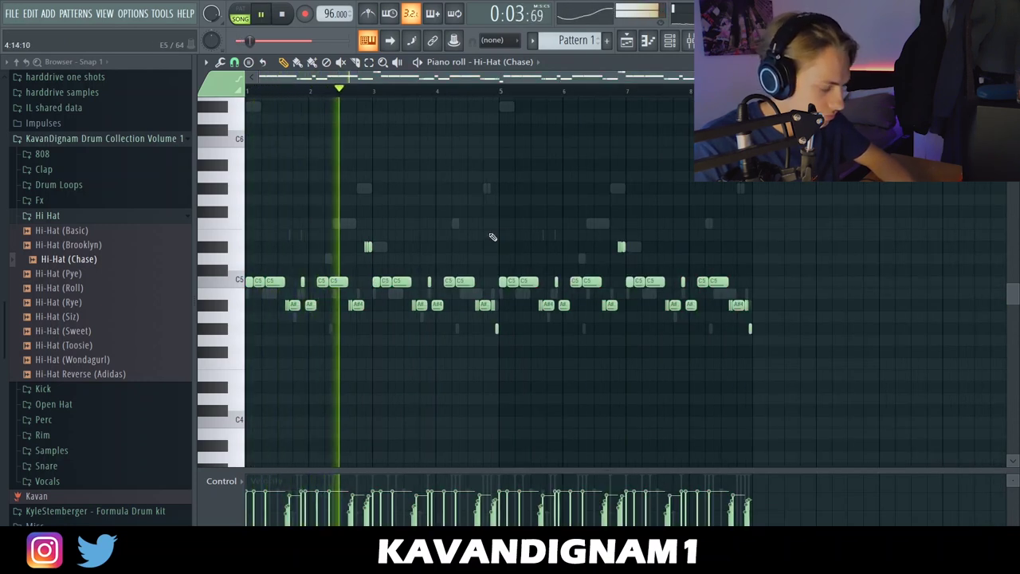
Step: Randomize the hi-hat note velocities with the randomizer's velocity level at -12%
{"action": "key", "text": "alt+r"}
{"action": "left_click_drag", "start_coordinate": [489, 330], "coordinate": [493, 338]}
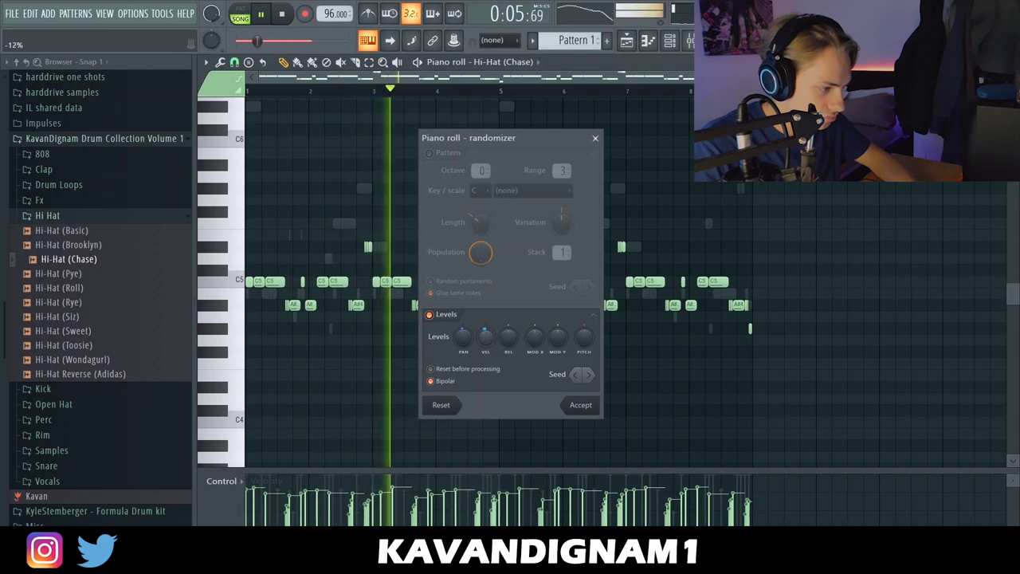
{"action": "left_click", "coordinate": [581, 406]}
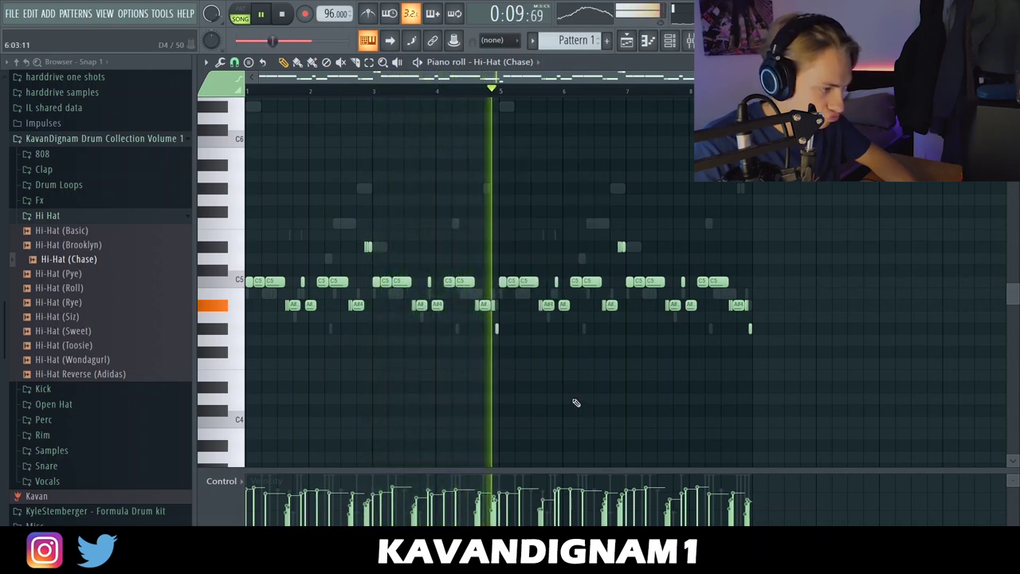
Step: Add Perc (Lazer) to the channel rack with hits on steps 7 and 8, and close its channel settings
{"action": "left_click", "coordinate": [672, 41]}
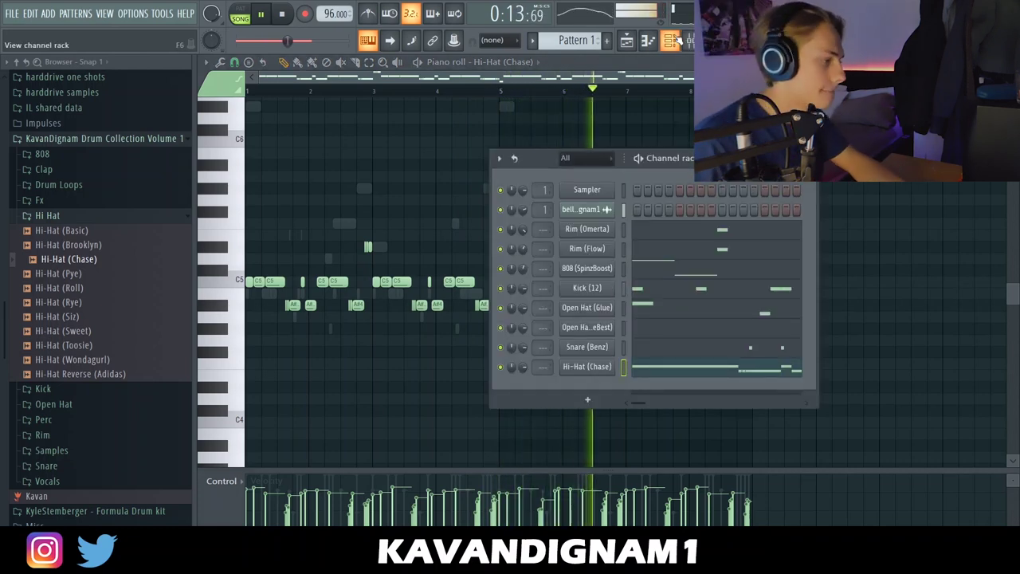
{"action": "left_click", "coordinate": [63, 217]}
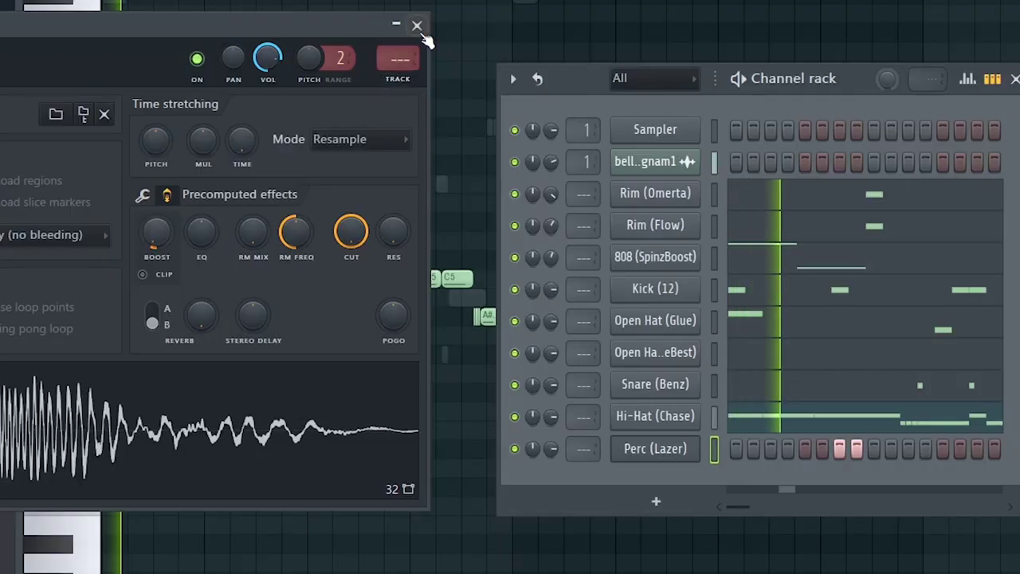
{"action": "left_click", "coordinate": [416, 26]}
Step: Randomize the panning of the Perc (Lazer) notes and open the mixer
{"action": "left_click", "coordinate": [444, 91]}
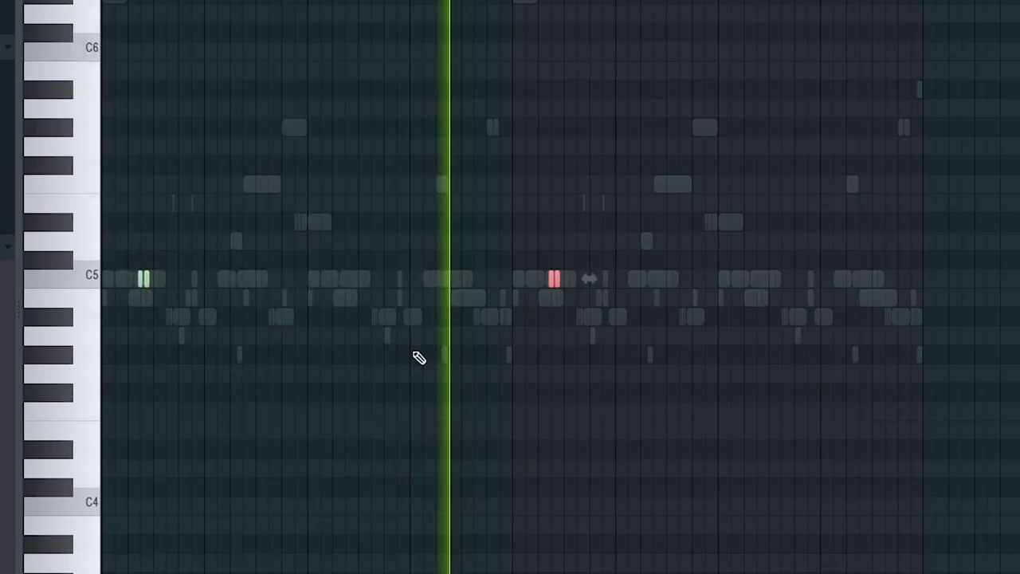
{"action": "key", "text": "alt+r"}
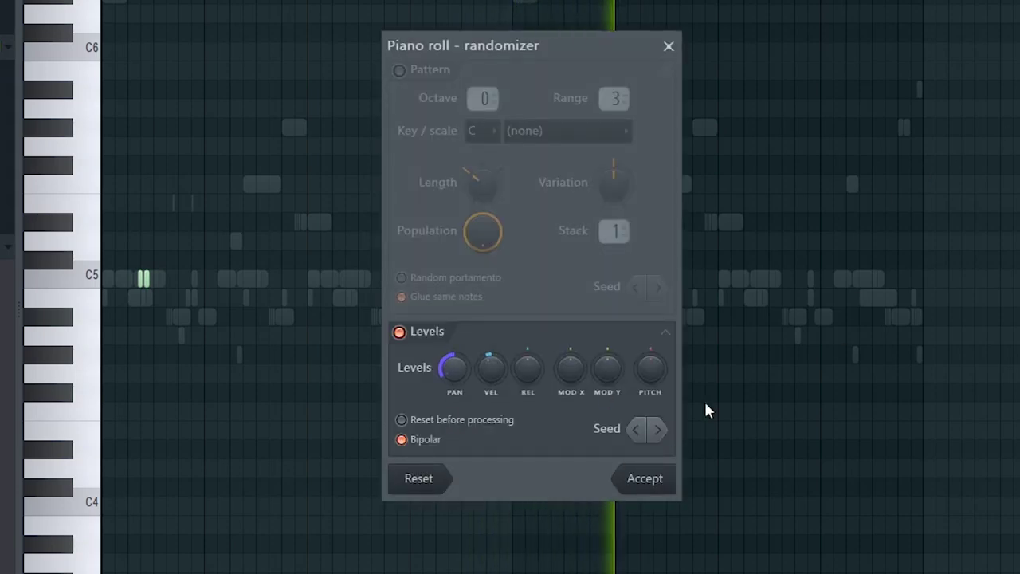
{"action": "left_click", "coordinate": [646, 477]}
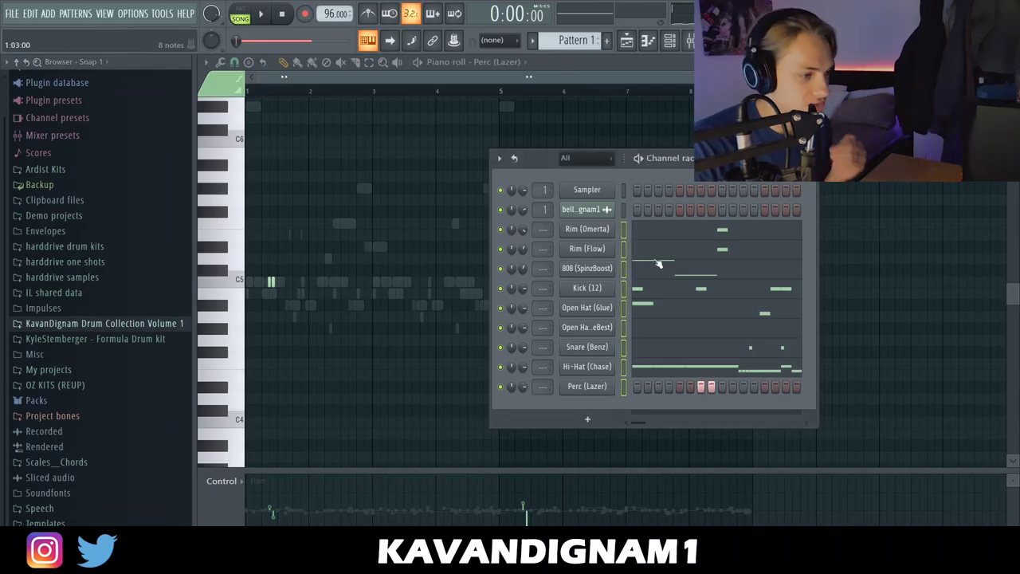
{"action": "left_click", "coordinate": [690, 41]}
{"action": "key", "text": "space"}
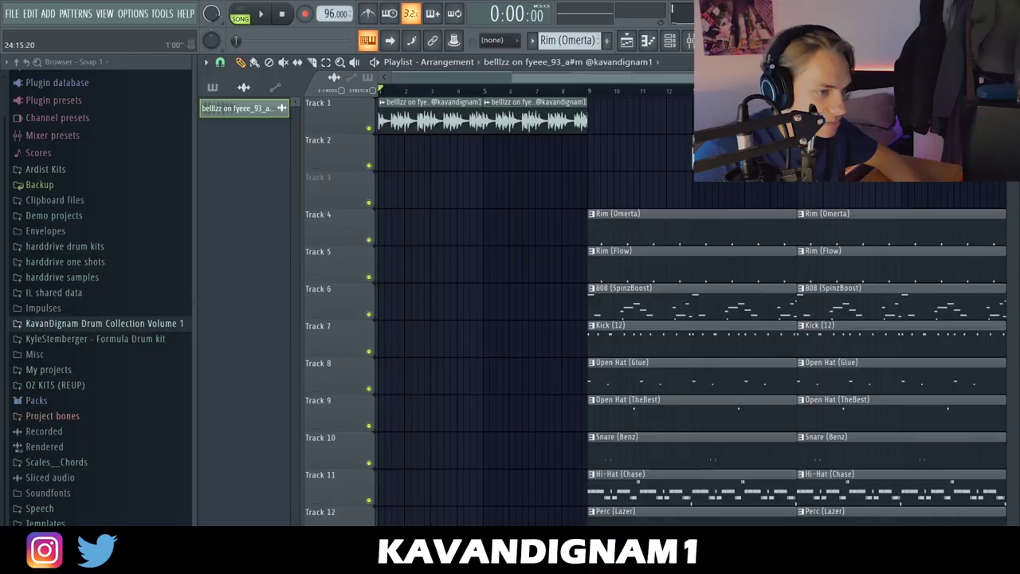
Step: Place 808 (SpinzBoost) and Kick (12) clips in the bars leading up to bar 9 on playlist tracks 6 and 7
{"action": "scroll", "coordinate": [598, 183], "scroll_direction": "down", "scroll_amount": 3}
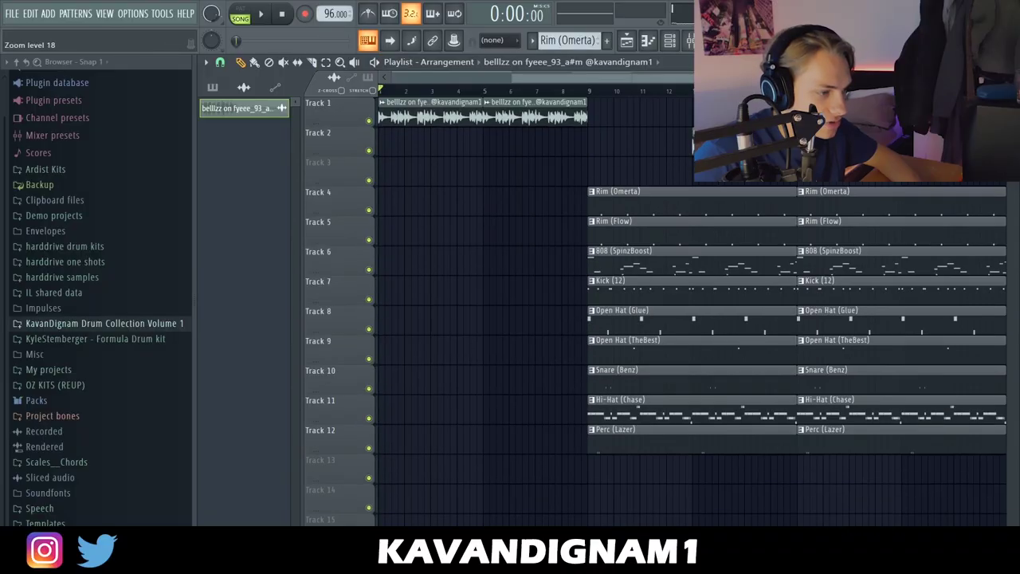
{"action": "left_click_drag", "start_coordinate": [670, 179], "coordinate": [437, 179]}
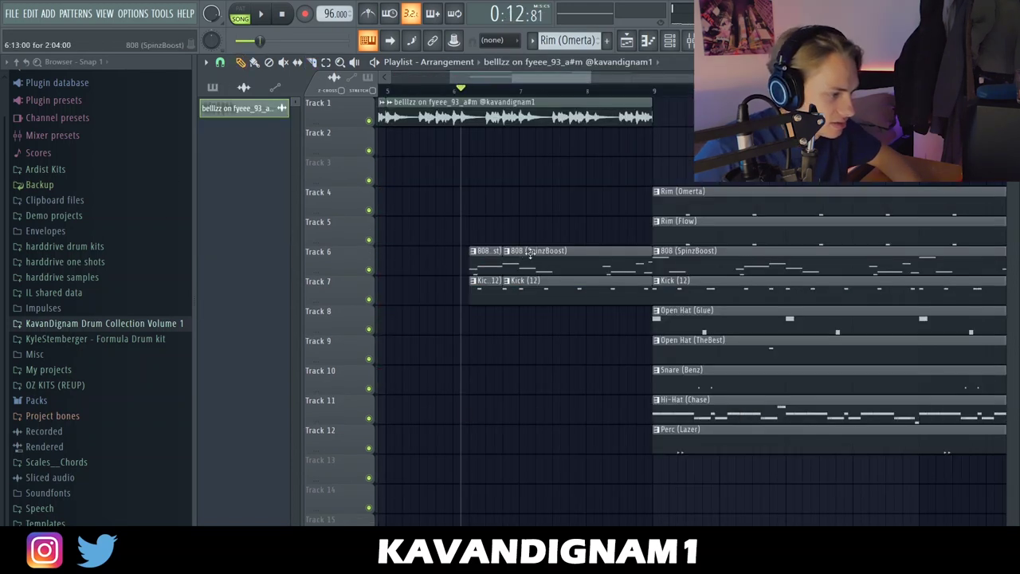
Step: Remove the longer 808 (SpinzBoost) and Kick (12) clips before bar 9, move the short pair to bar 8, and play back the transition
{"action": "right_click", "coordinate": [527, 257]}
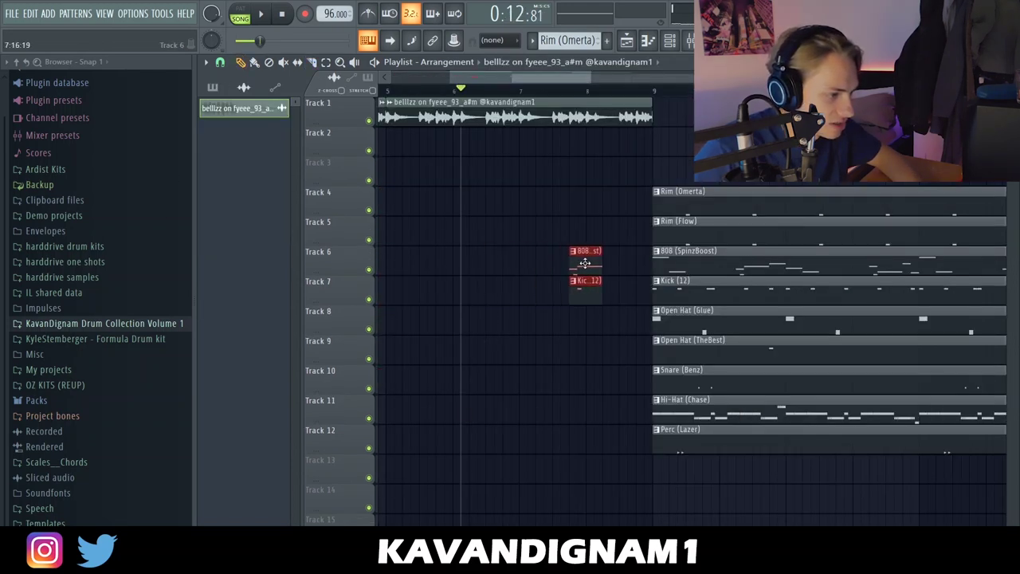
{"action": "left_click_drag", "start_coordinate": [597, 265], "coordinate": [605, 266]}
{"action": "key", "text": "space"}
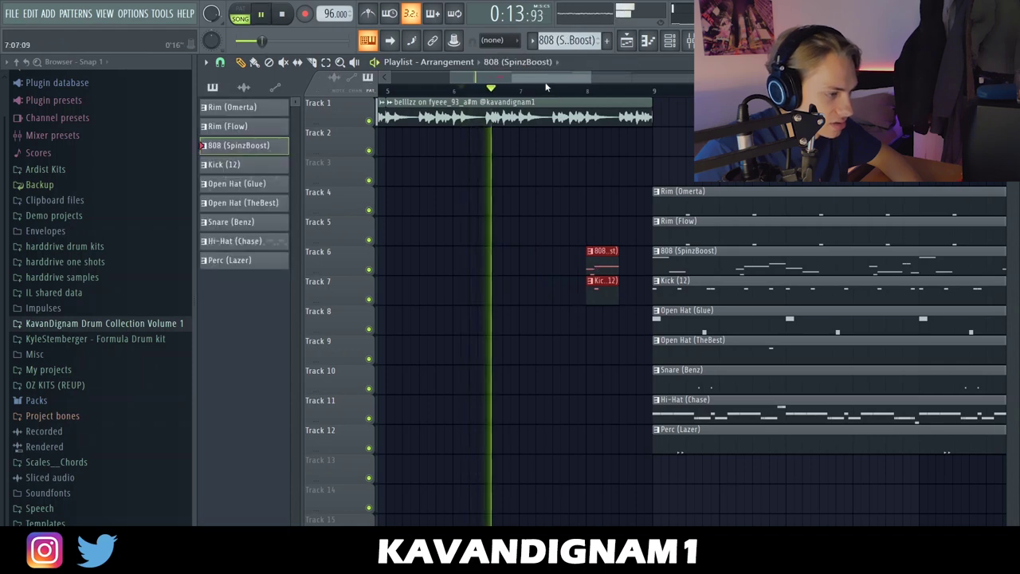
{"action": "scroll", "coordinate": [535, 179], "scroll_direction": "down", "scroll_amount": 3}
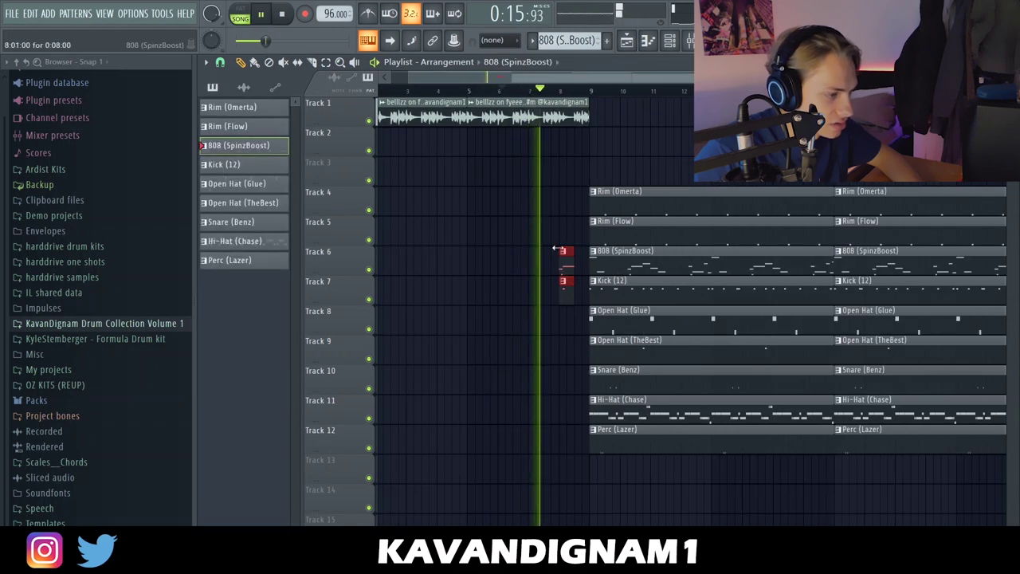
{"action": "scroll", "coordinate": [555, 249], "scroll_direction": "up", "scroll_amount": 4}
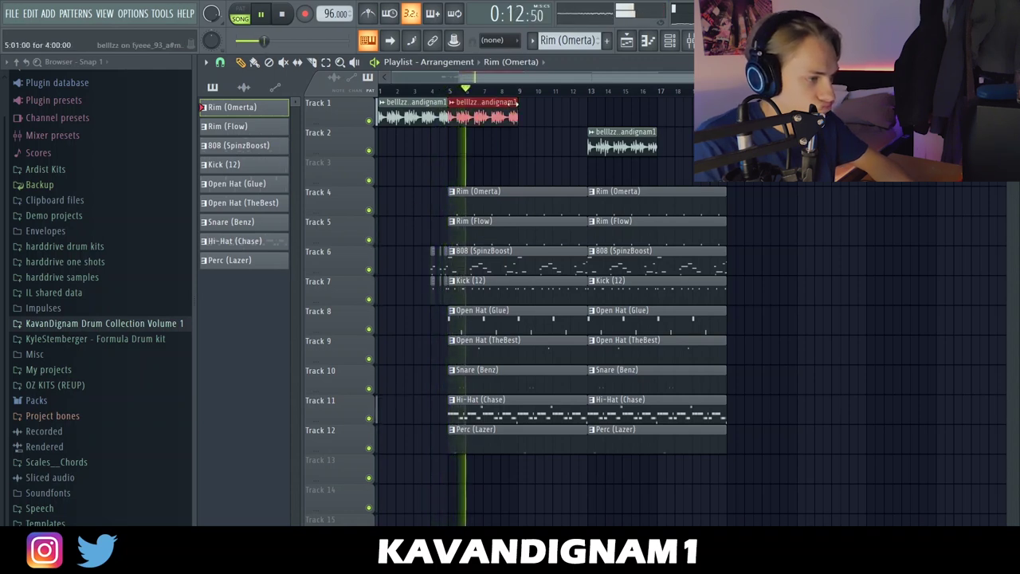
Step: Repeat the belllzz sample clips along track 2 and duplicate the arranged sample and drum section so its copy starts around bar 33
{"action": "key", "text": "ctrl+b"}
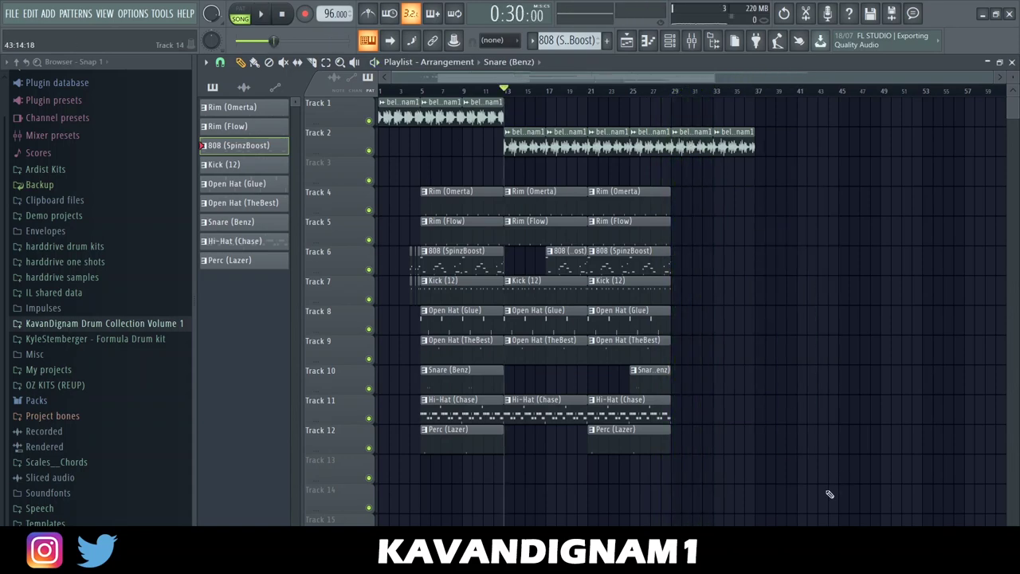
{"action": "key", "text": "ctrl+b"}
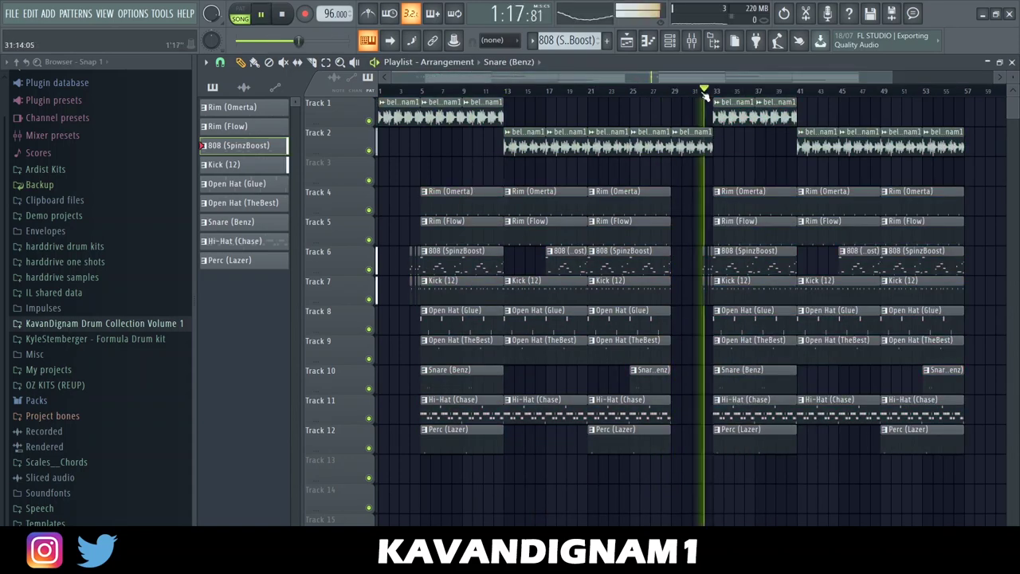